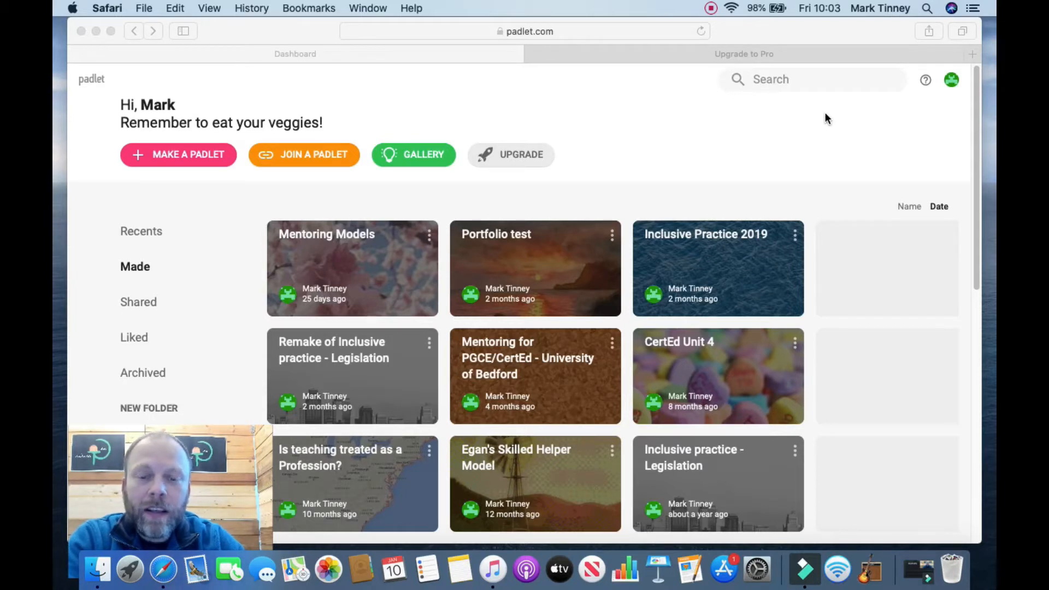
# - Open the account settings' Referrals section, highlight the unique referral link, and return to the dashboard
pyautogui.click(952, 86)
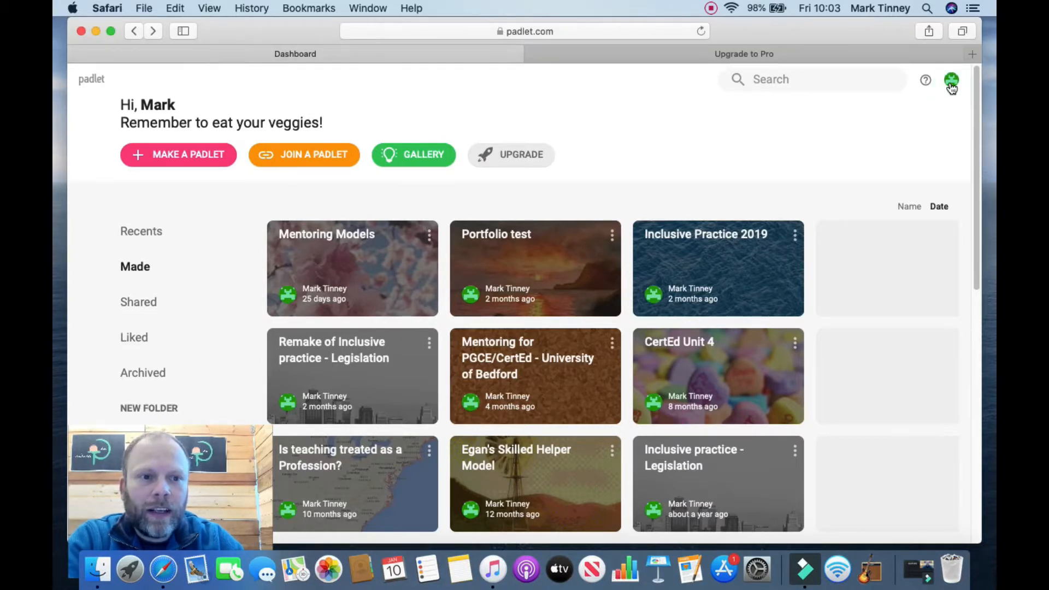
pyautogui.click(952, 82)
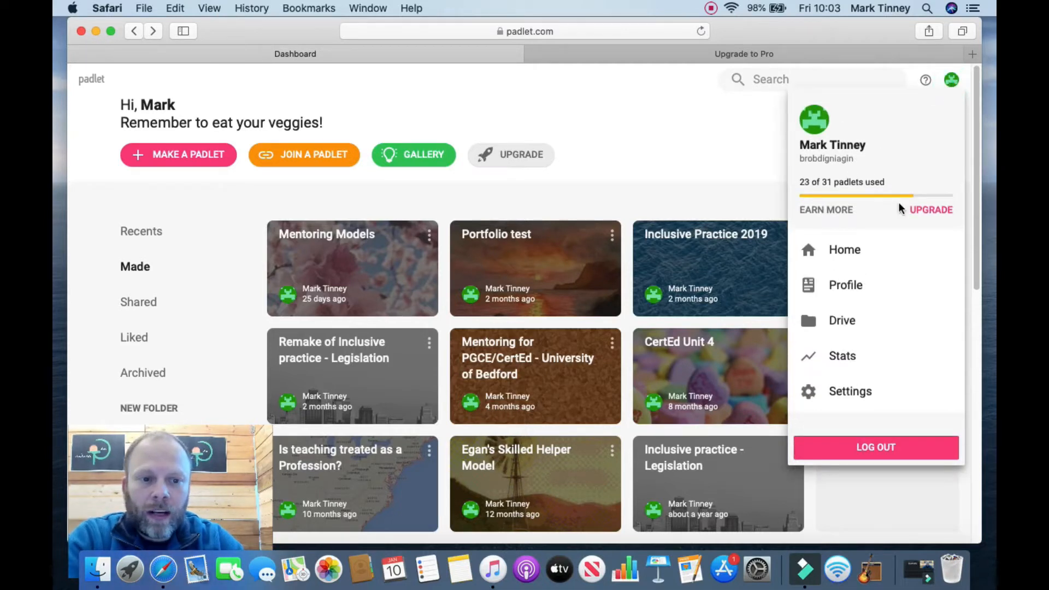
pyautogui.click(849, 392)
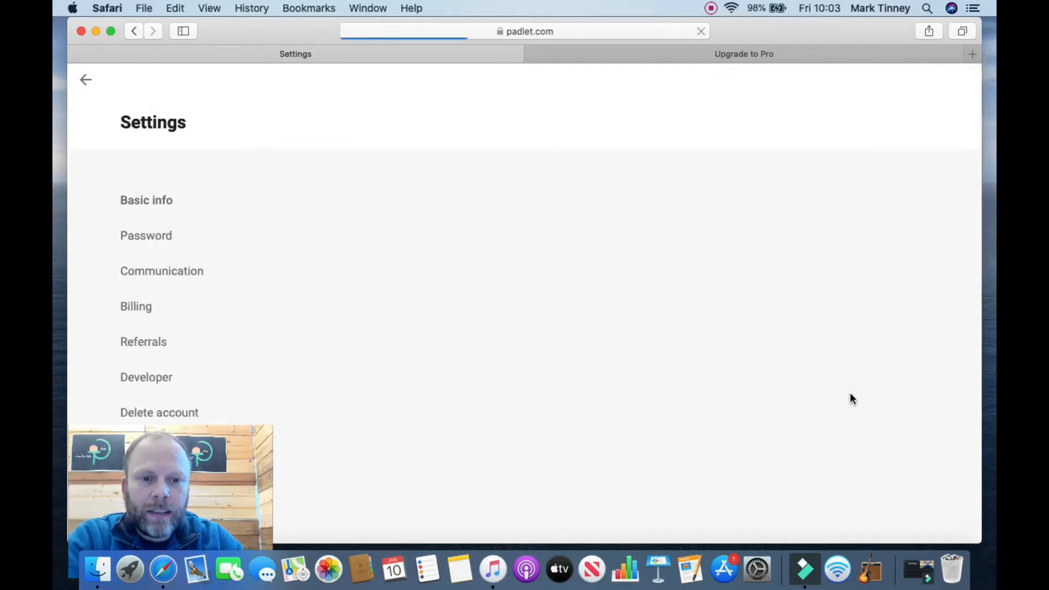
pyautogui.click(157, 344)
pyautogui.moveTo(537, 271); pyautogui.dragTo(223, 279)
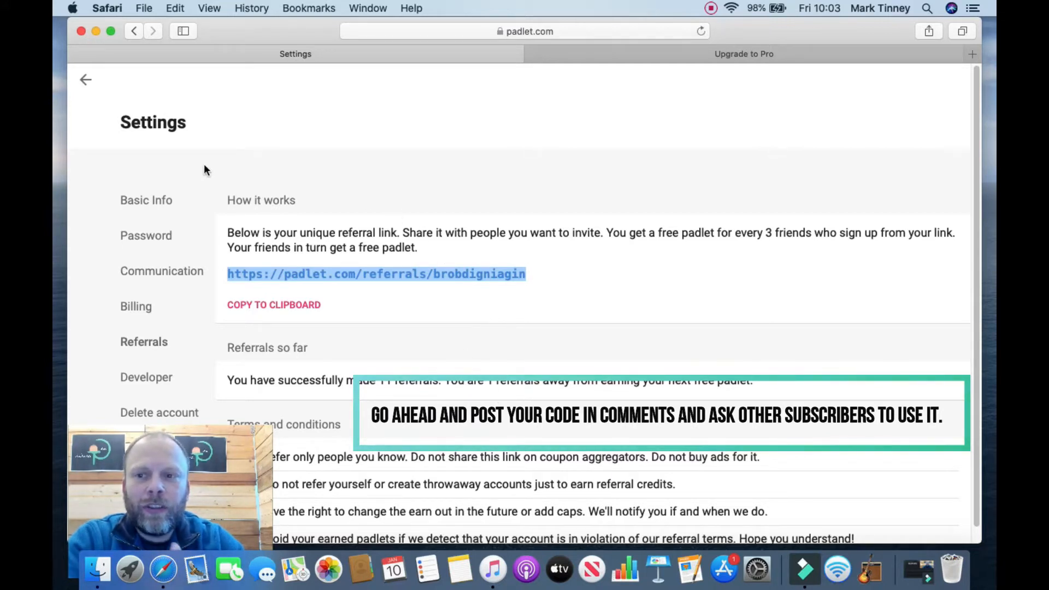
pyautogui.click(85, 83)
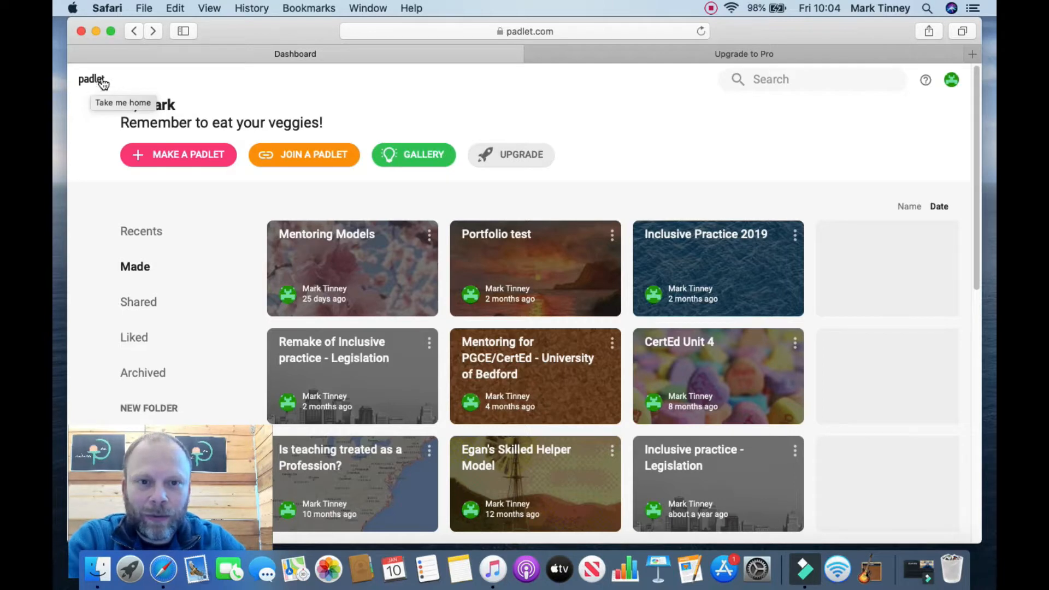
# - Review the Upgrade to Pro page and its monthly and annual plan options, then go back to the dashboard
pyautogui.click(717, 51)
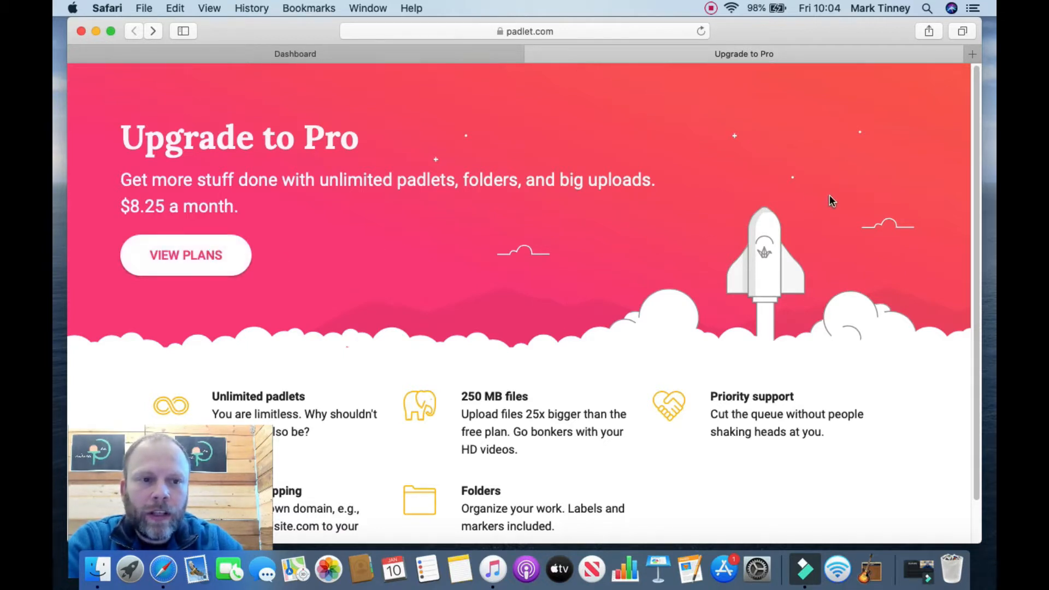
pyautogui.moveTo(977, 194); pyautogui.dragTo(982, 261)
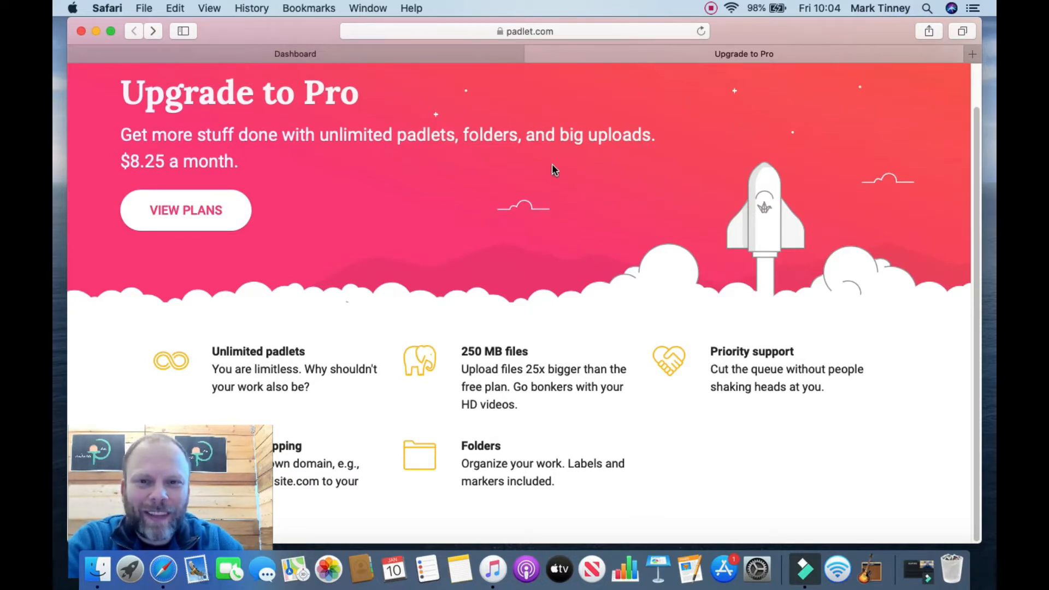
pyautogui.click(191, 213)
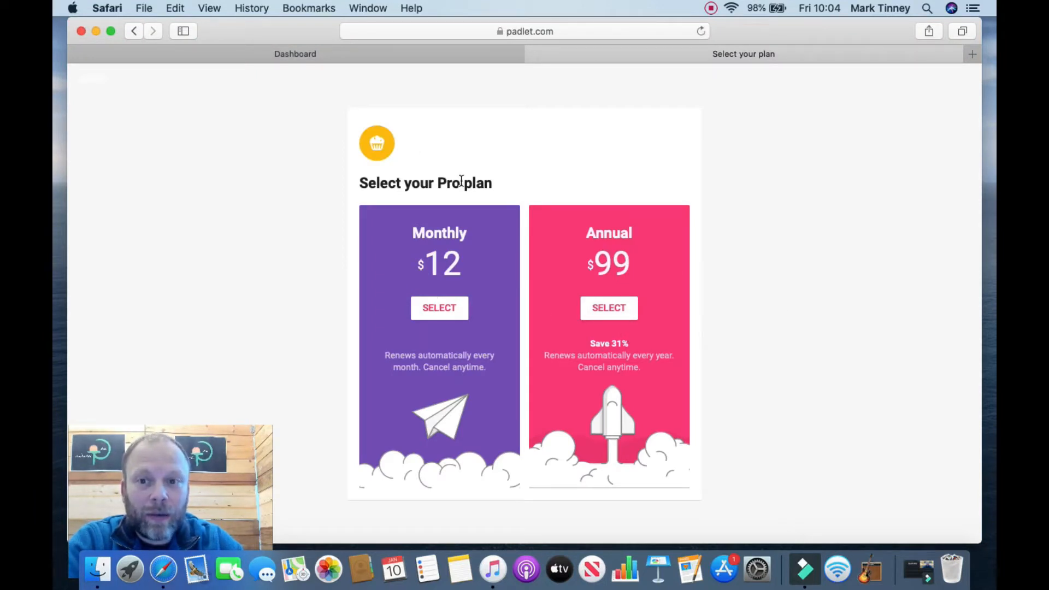
pyautogui.click(404, 61)
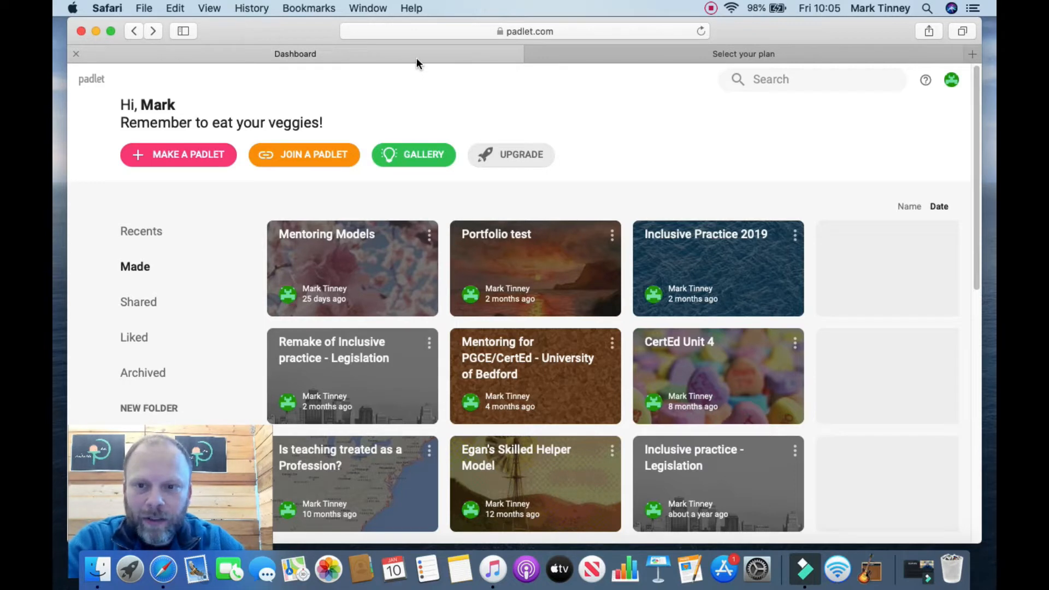
# - Make a new padlet from the blank Wall layout after browsing the available layouts
pyautogui.click(194, 156)
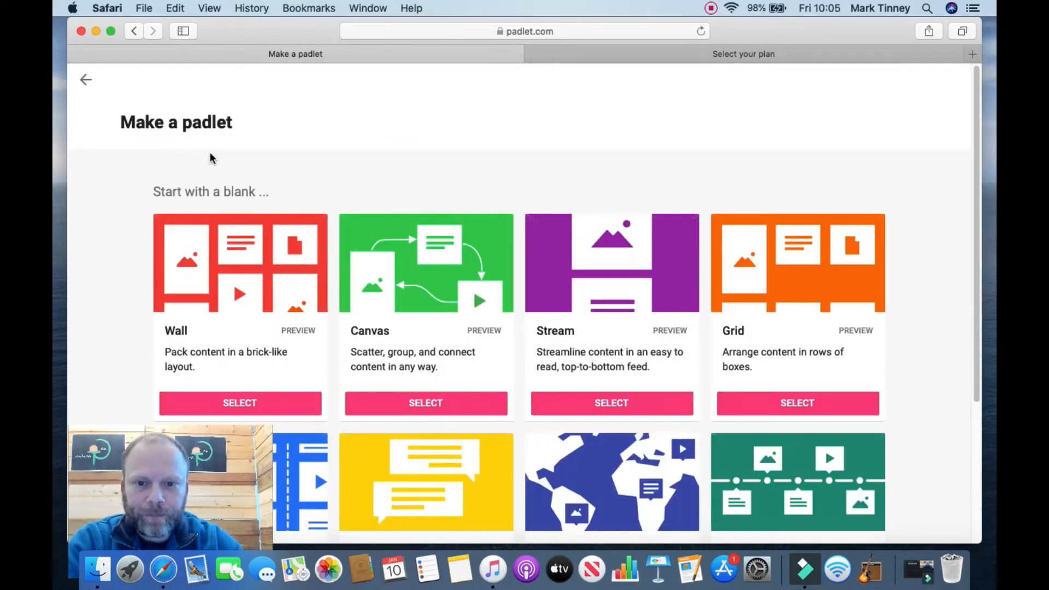
pyautogui.moveTo(977, 193); pyautogui.dragTo(977, 300)
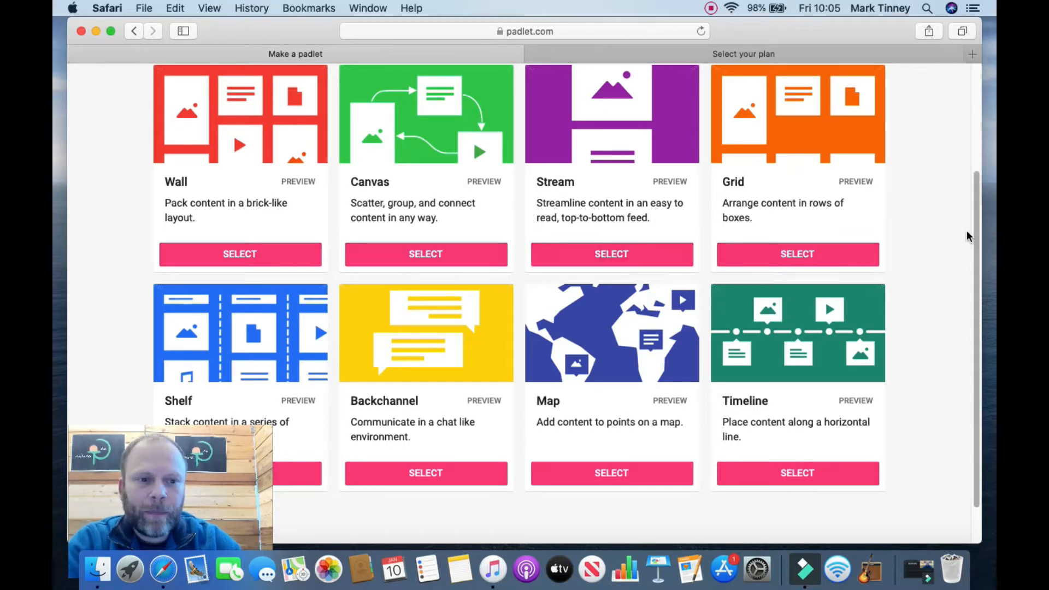
pyautogui.moveTo(974, 235); pyautogui.dragTo(973, 279)
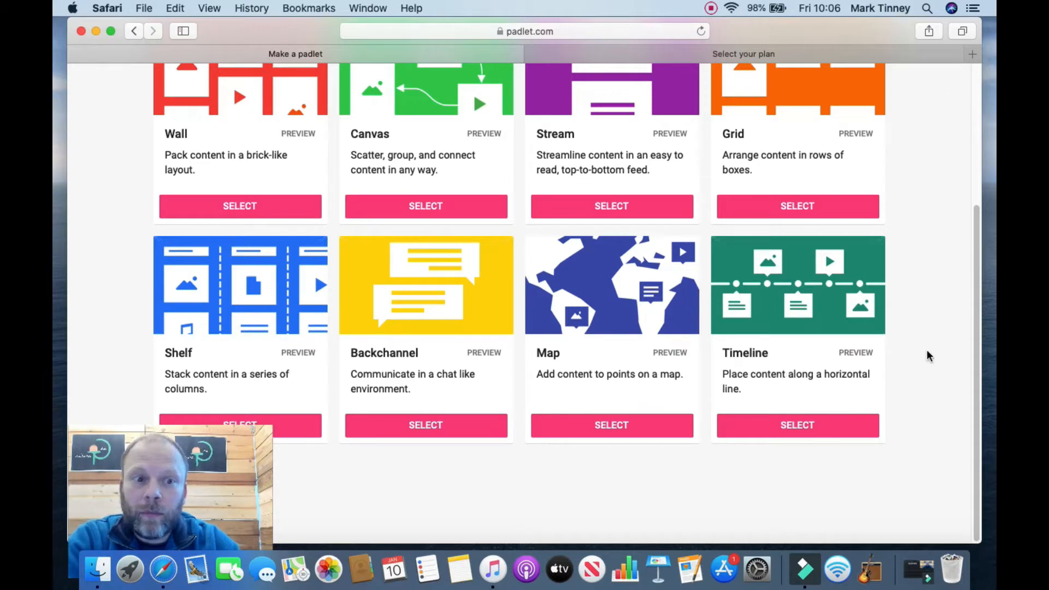
pyautogui.moveTo(978, 351)
pyautogui.mouseDown()
pyautogui.moveTo(980, 291)
pyautogui.moveTo(979, 341)
pyautogui.mouseUp()
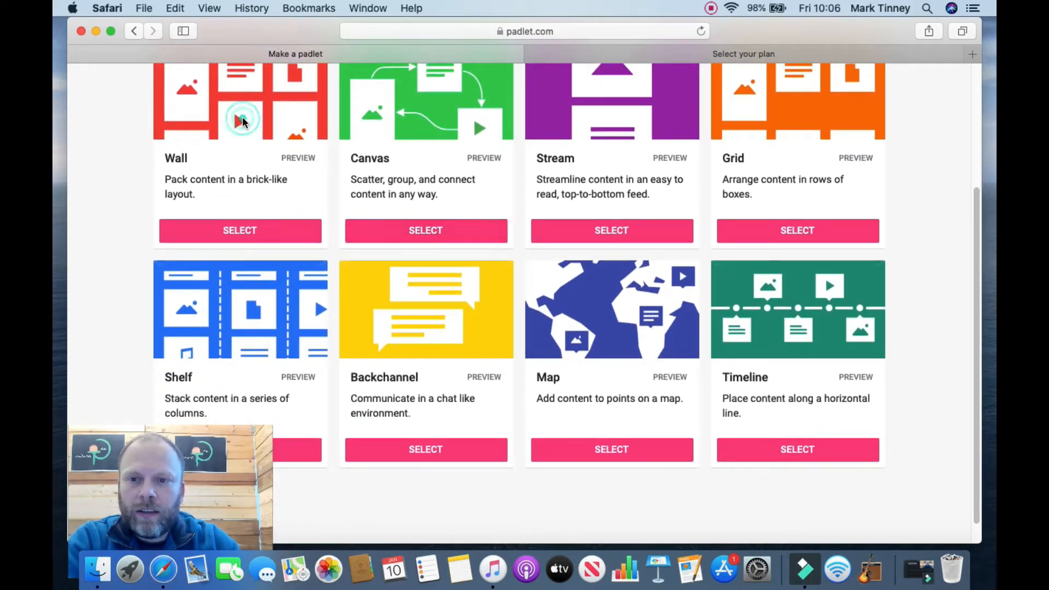
pyautogui.click(255, 230)
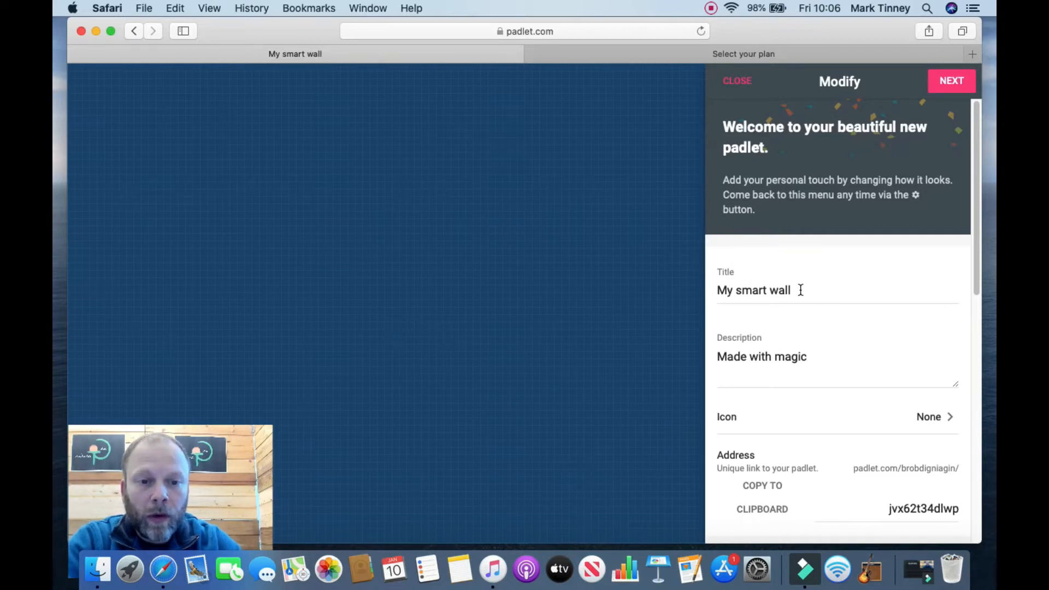
# - Title the new padlet "Teacher Geek Padlet" and set its description to "Teacher Geek test padlet"
pyautogui.moveTo(800, 289); pyautogui.dragTo(687, 294)
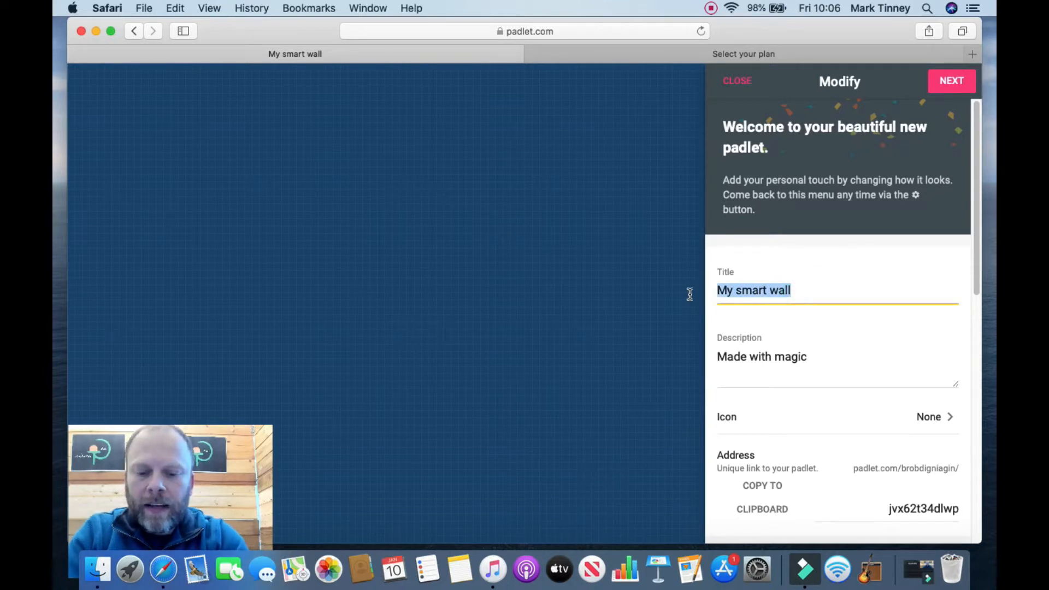
pyautogui.write('Teacher ')
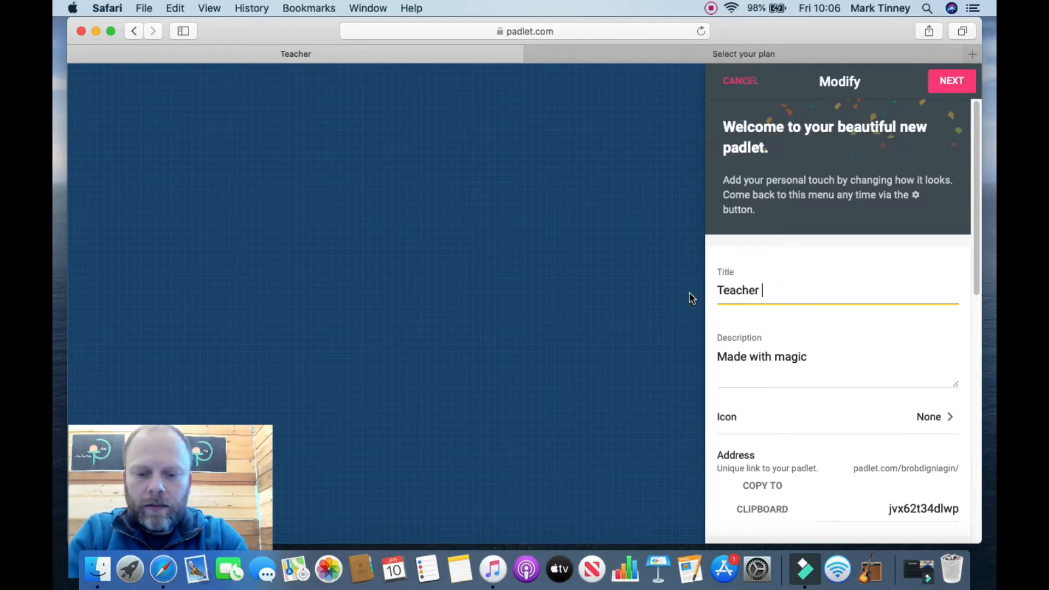
pyautogui.write('Geek Padlet')
pyautogui.click(811, 354)
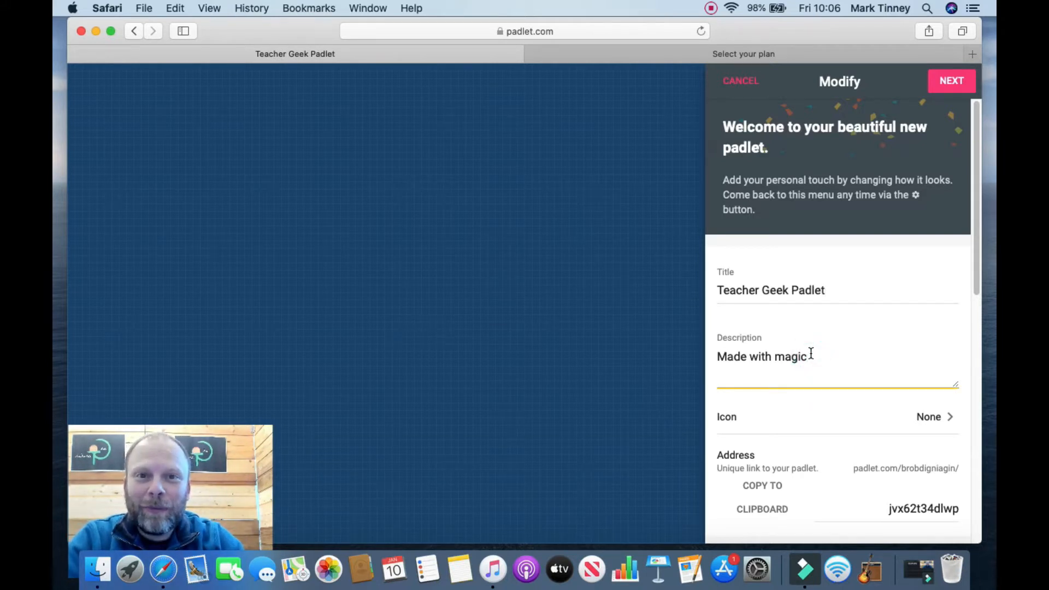
pyautogui.moveTo(811, 354); pyautogui.dragTo(718, 361)
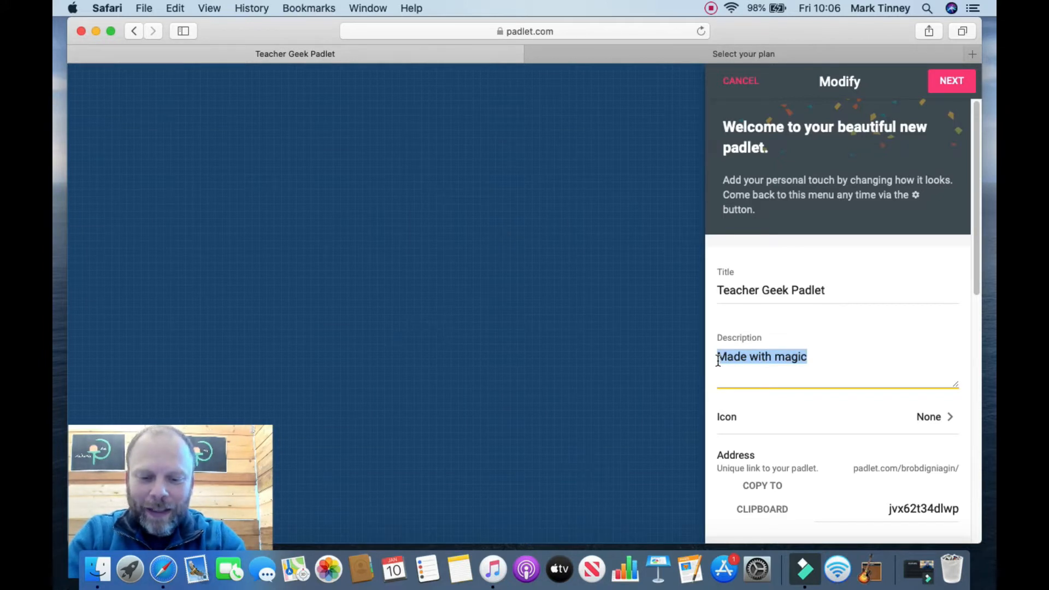
pyautogui.write('Teacher ')
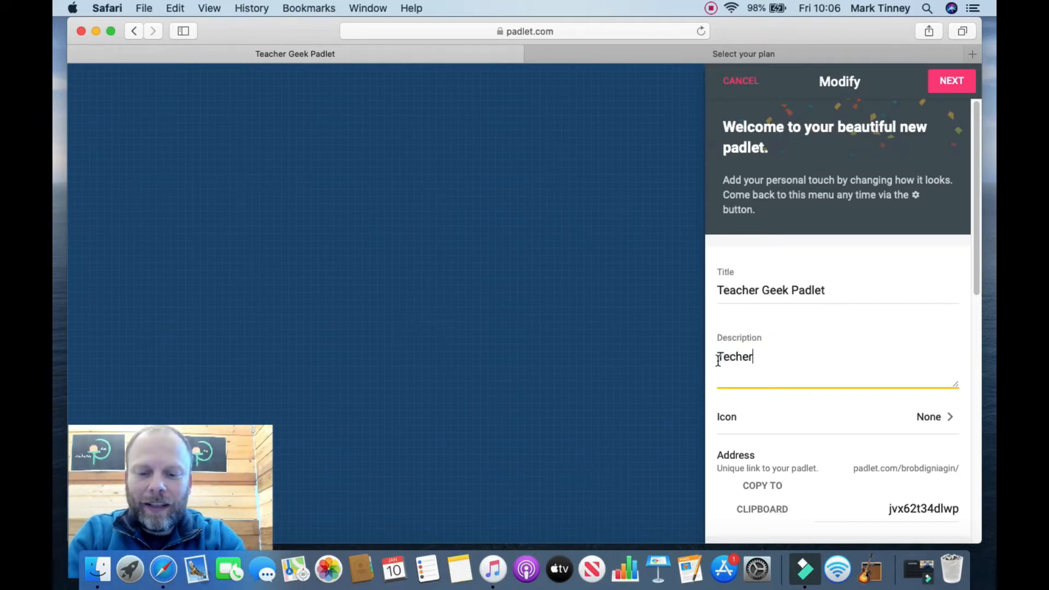
pyautogui.write('Geek test padlet')
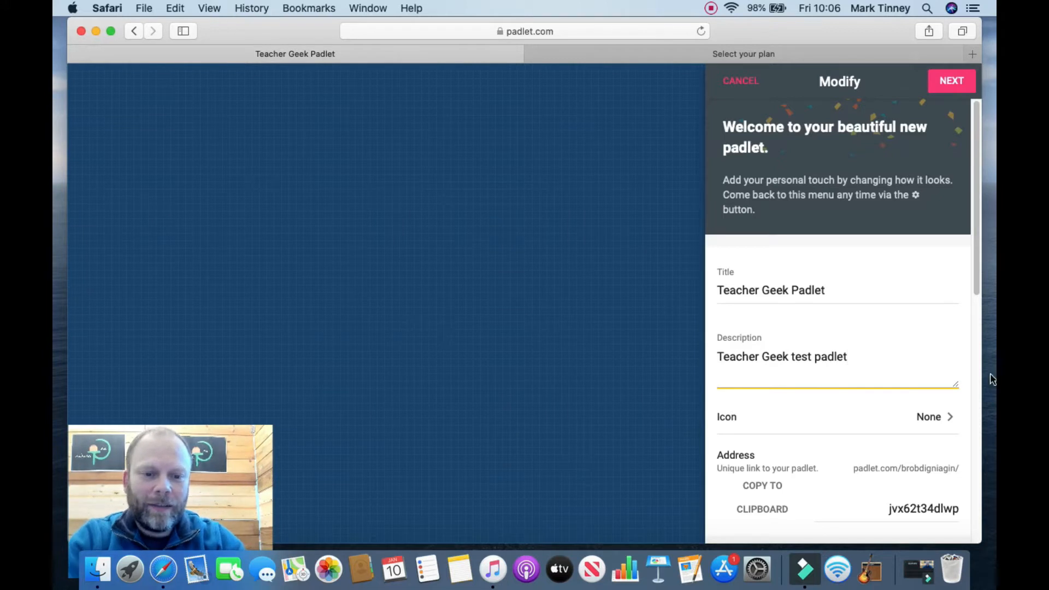
# - Replace the ending of the padlet's unique link address with "Teachergeek1"
pyautogui.moveTo(975, 254); pyautogui.dragTo(987, 333)
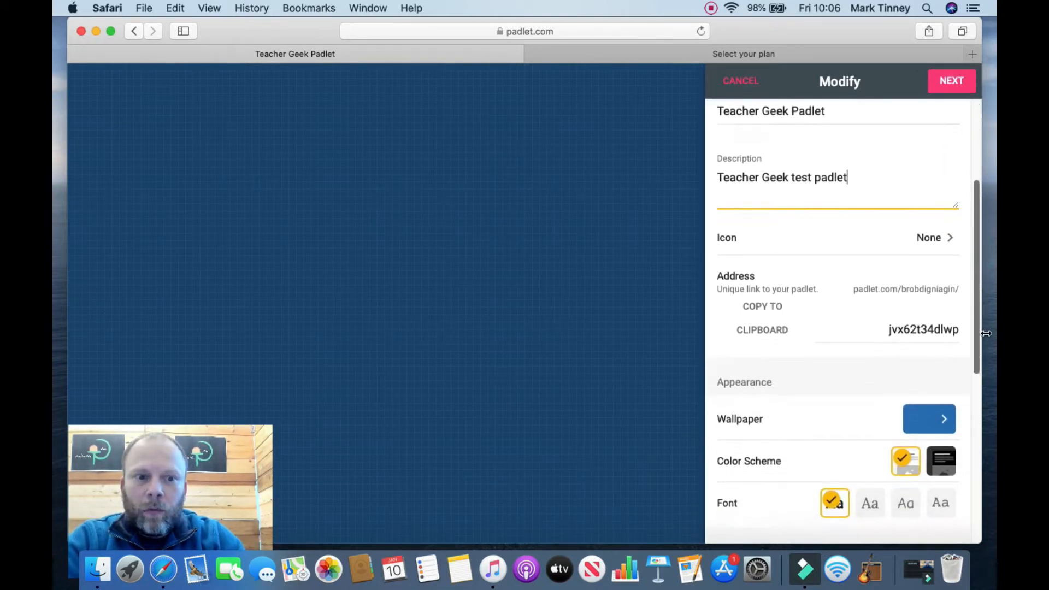
pyautogui.doubleClick(888, 324)
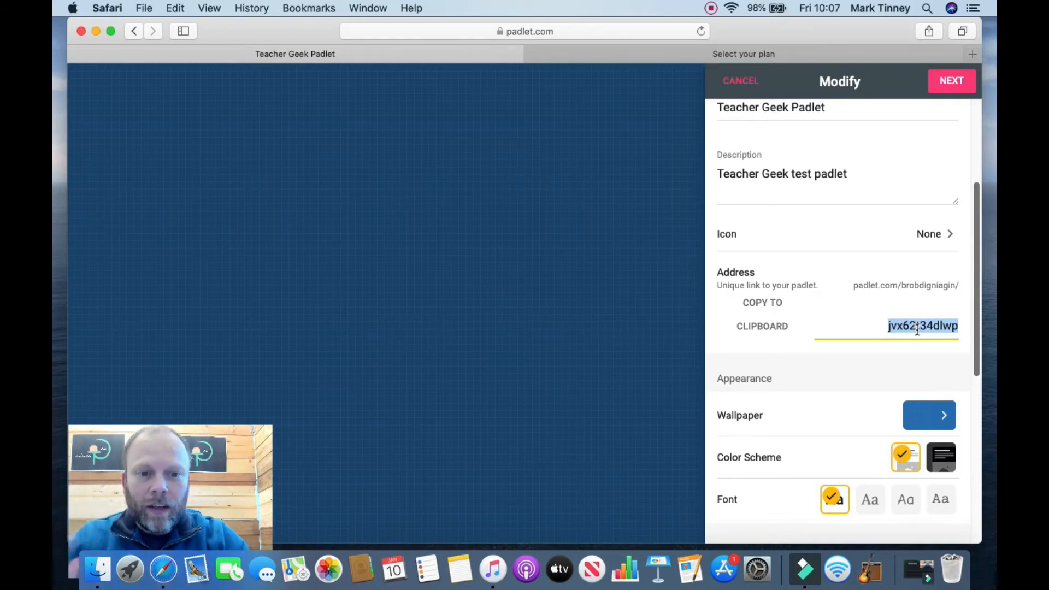
pyautogui.write('Tea')
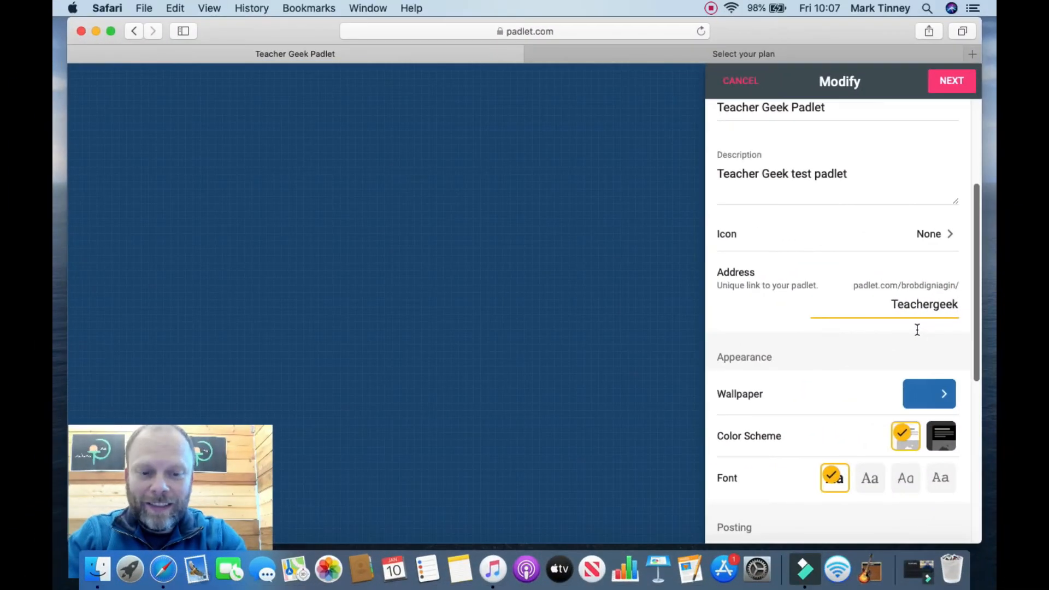
pyautogui.write('1')
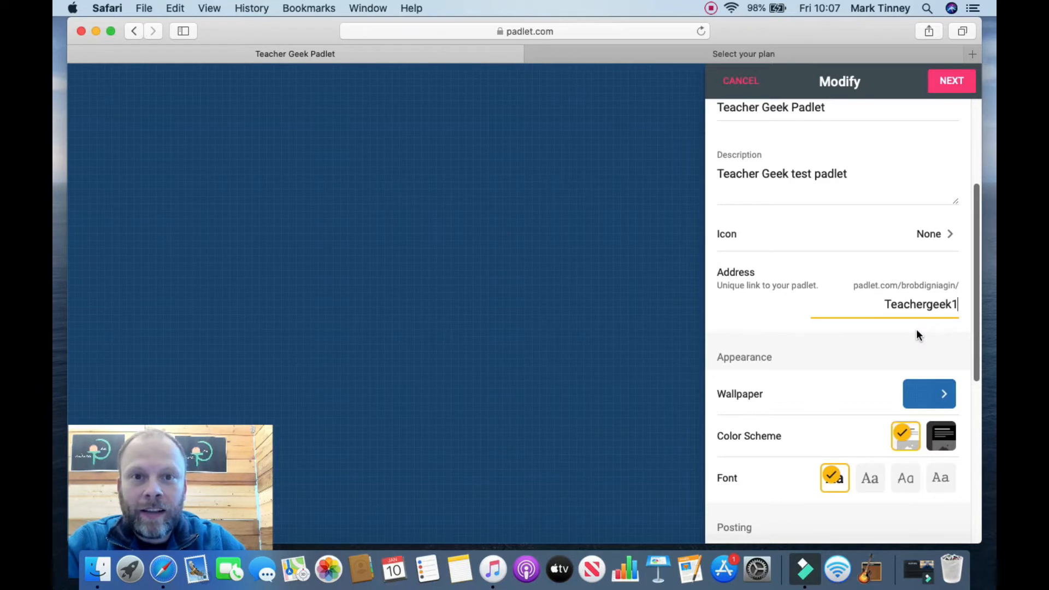
# - Change the padlet's wallpaper to the Jetpack picture and return to the Modify settings
pyautogui.click(932, 391)
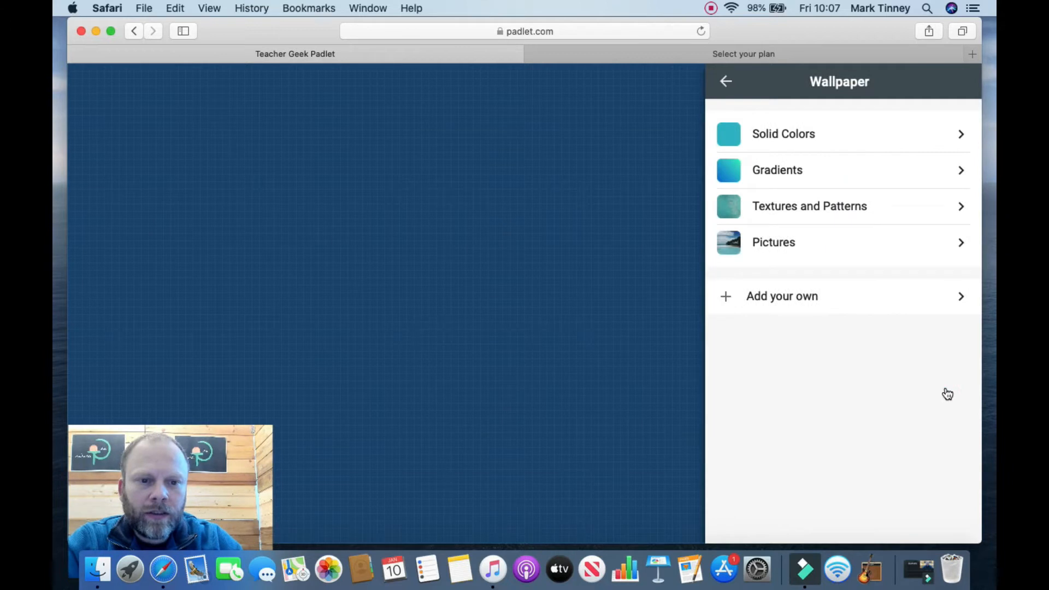
pyautogui.click(885, 241)
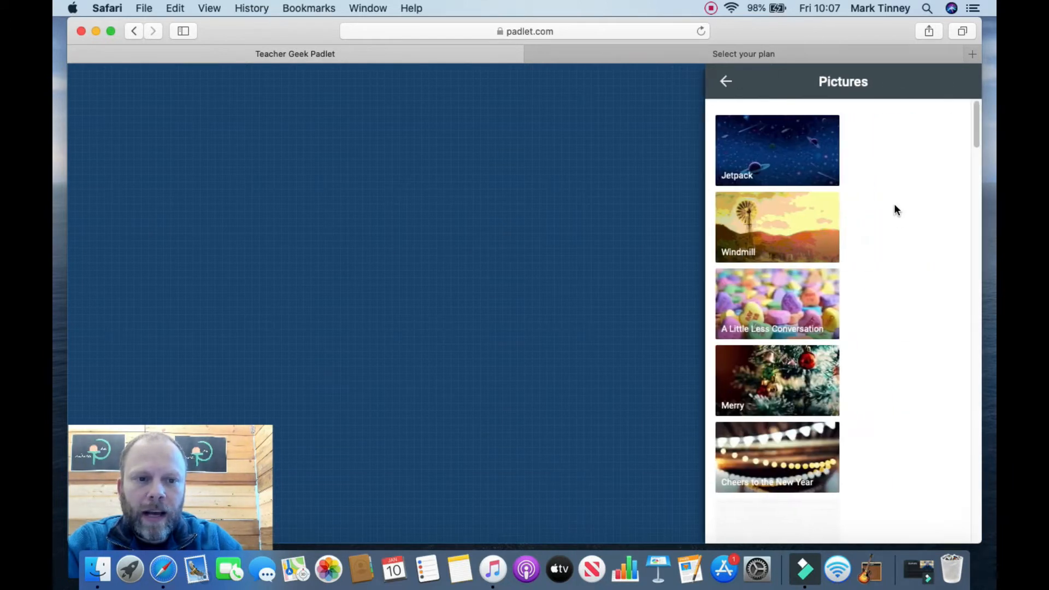
pyautogui.moveTo(975, 127)
pyautogui.mouseDown()
pyautogui.moveTo(974, 155)
pyautogui.moveTo(977, 107)
pyautogui.mouseUp()
pyautogui.click(790, 162)
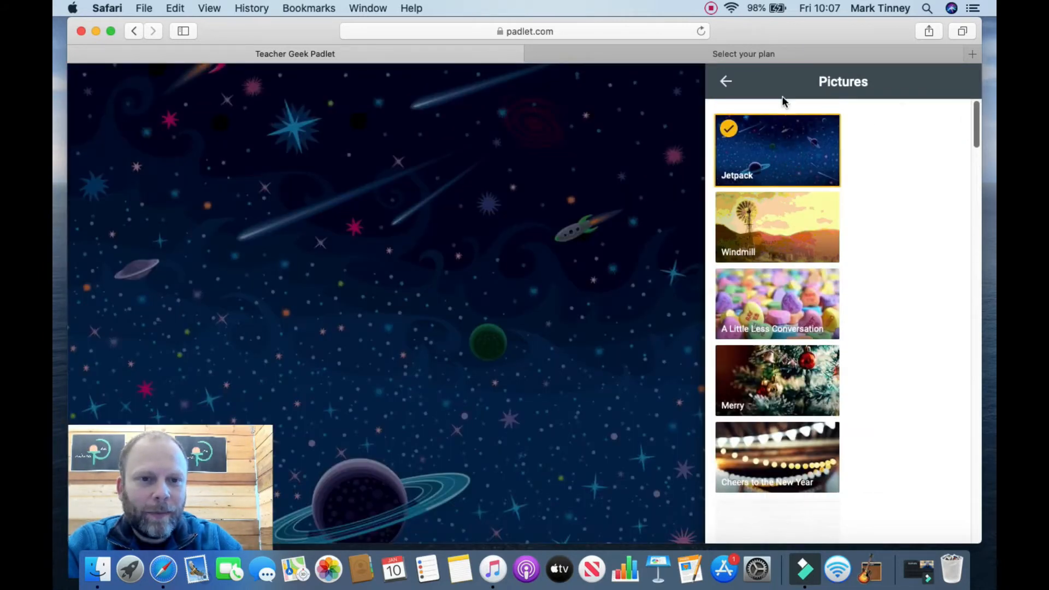
pyautogui.click(727, 81)
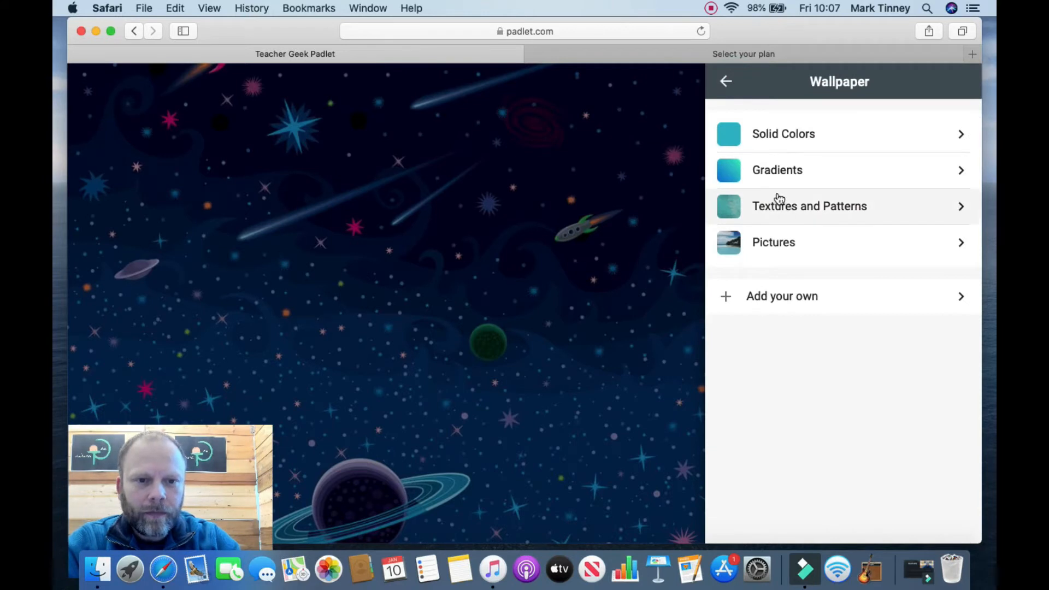
pyautogui.click(725, 84)
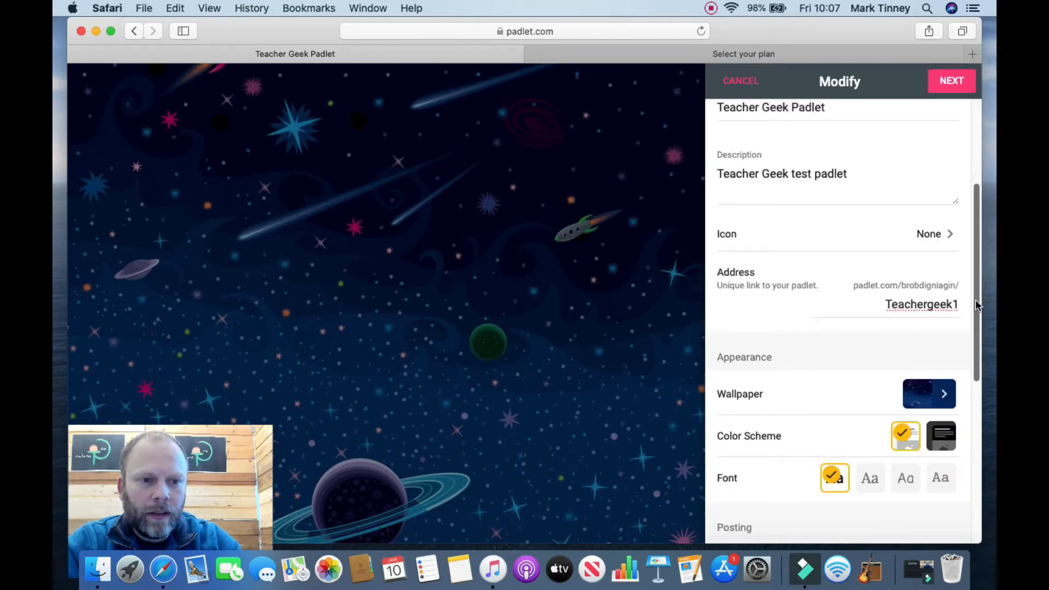
# - Enable Attribution and Comments for posting, plus Require Approval and Filter Profanity for content filtering
pyautogui.moveTo(977, 305); pyautogui.dragTo(983, 457)
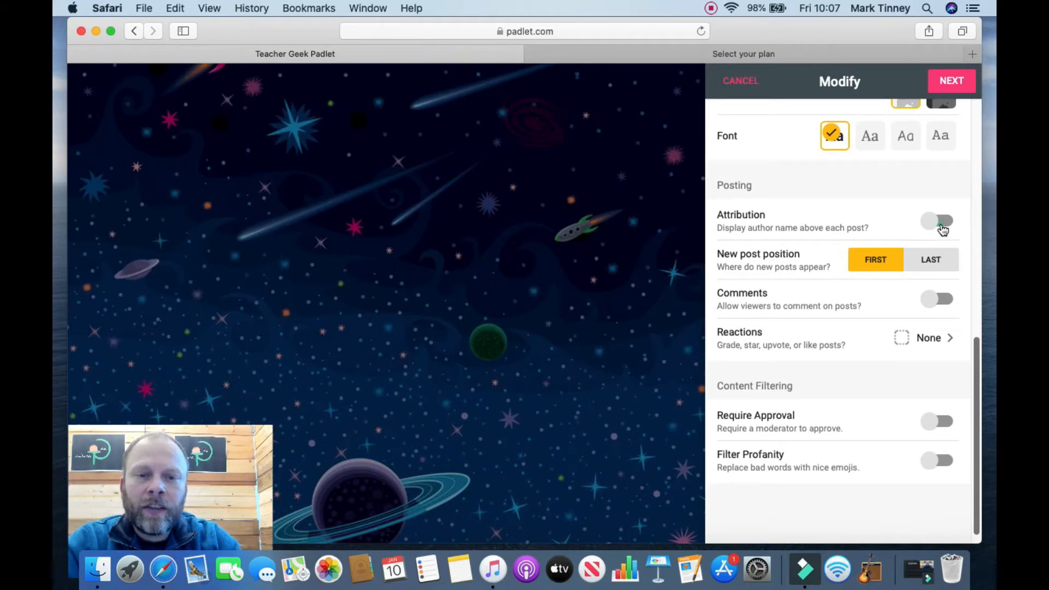
pyautogui.click(943, 229)
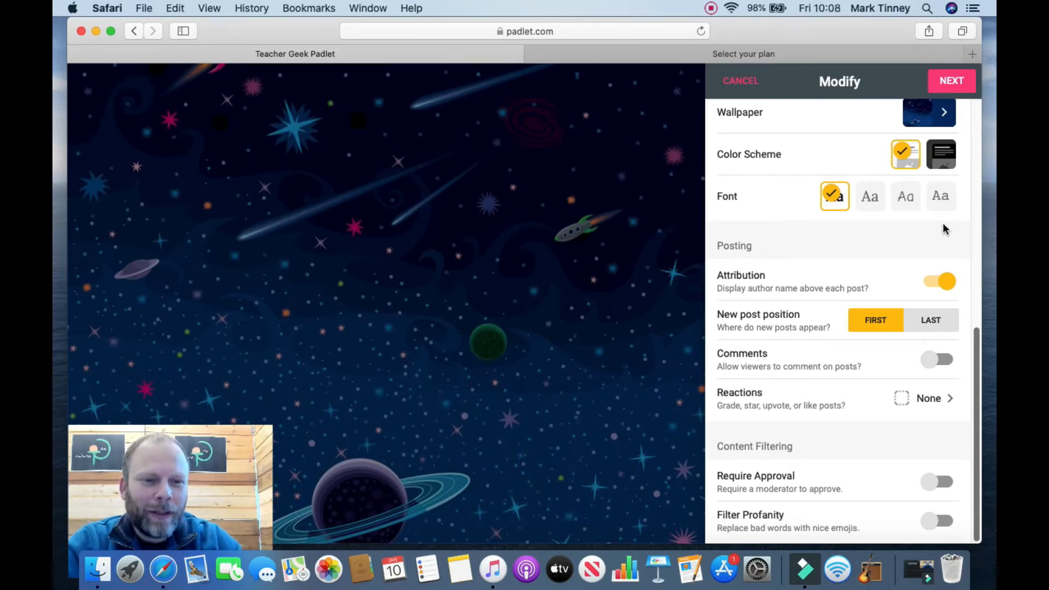
pyautogui.click(945, 361)
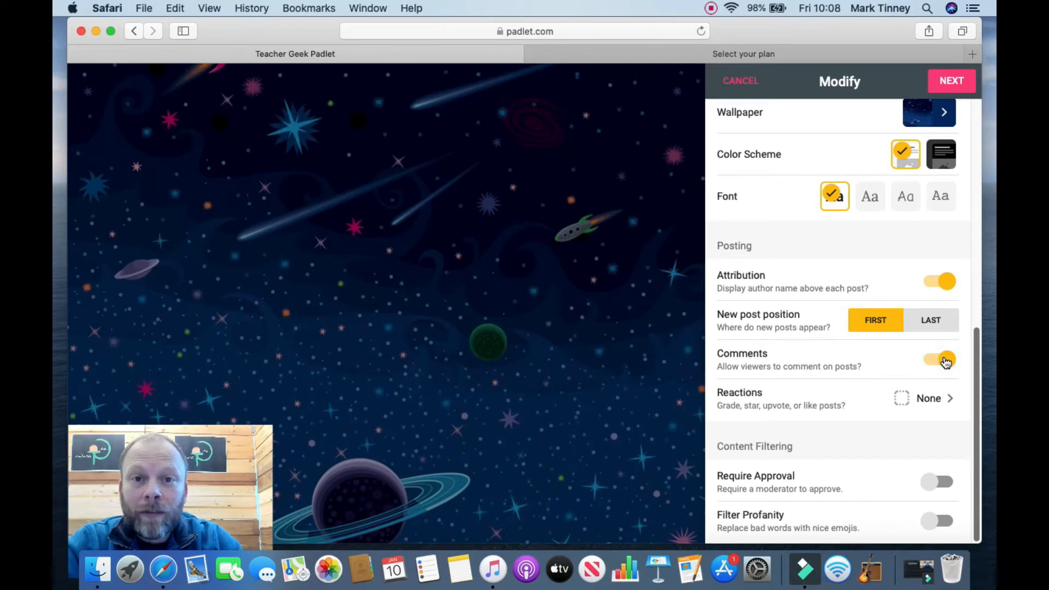
pyautogui.click(946, 484)
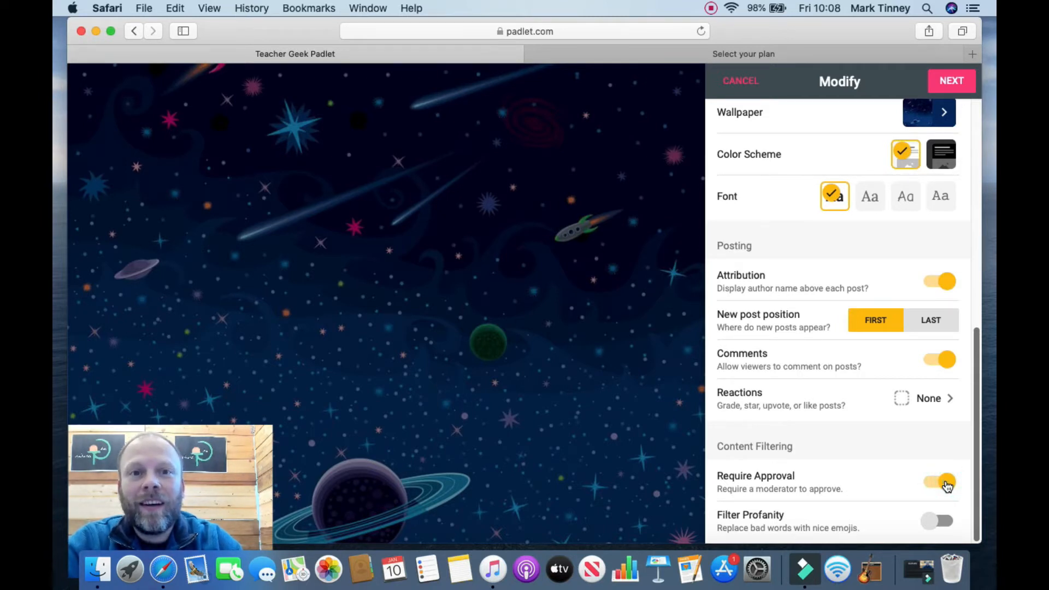
pyautogui.click(948, 526)
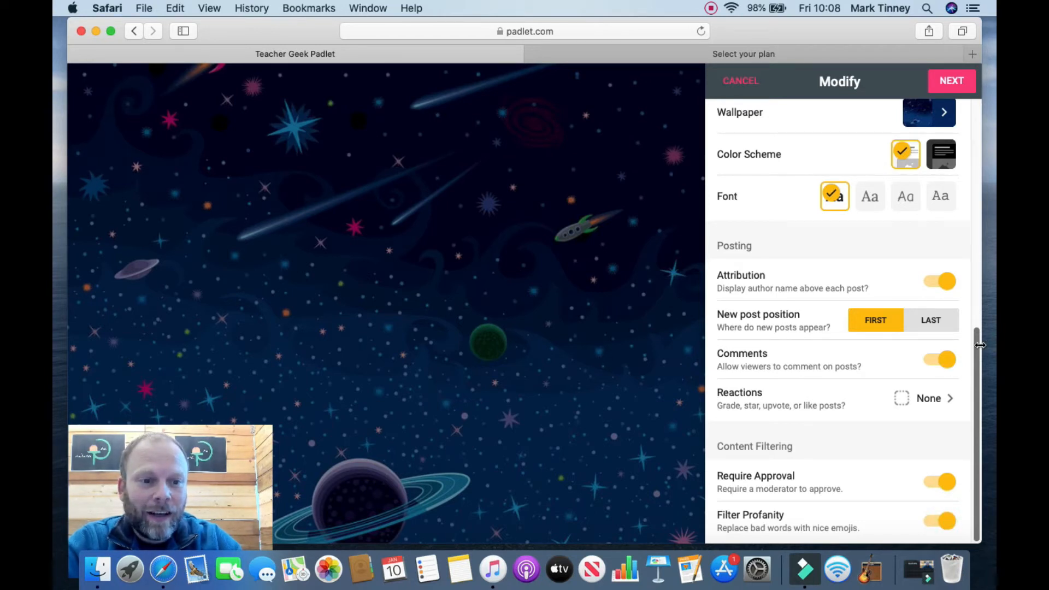
pyautogui.scroll(1, 981, 346)
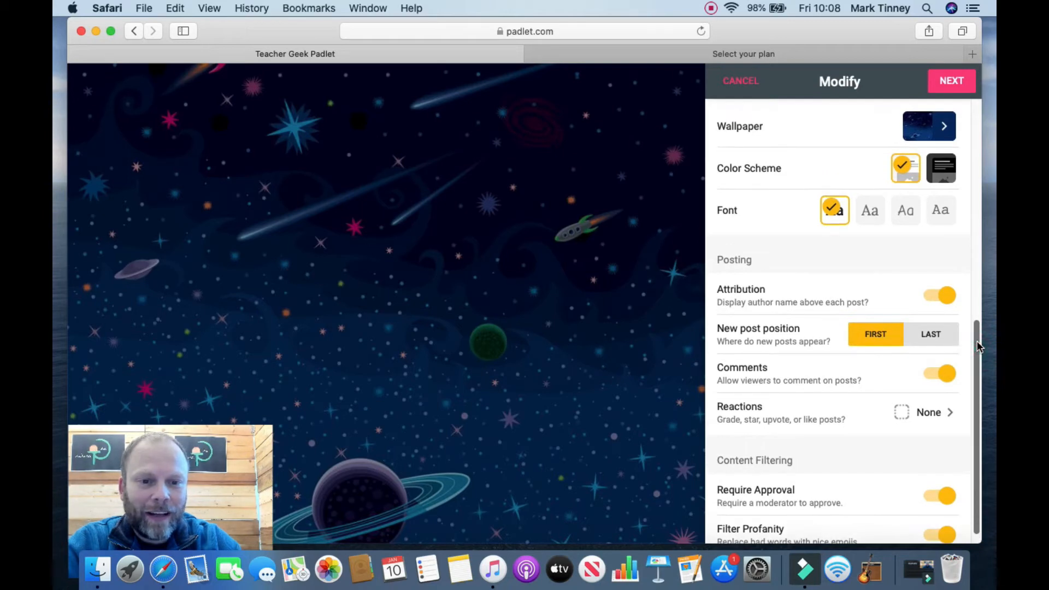
# - Finish the padlet setup and add a first post titled "Test" with the text "description"
pyautogui.click(954, 83)
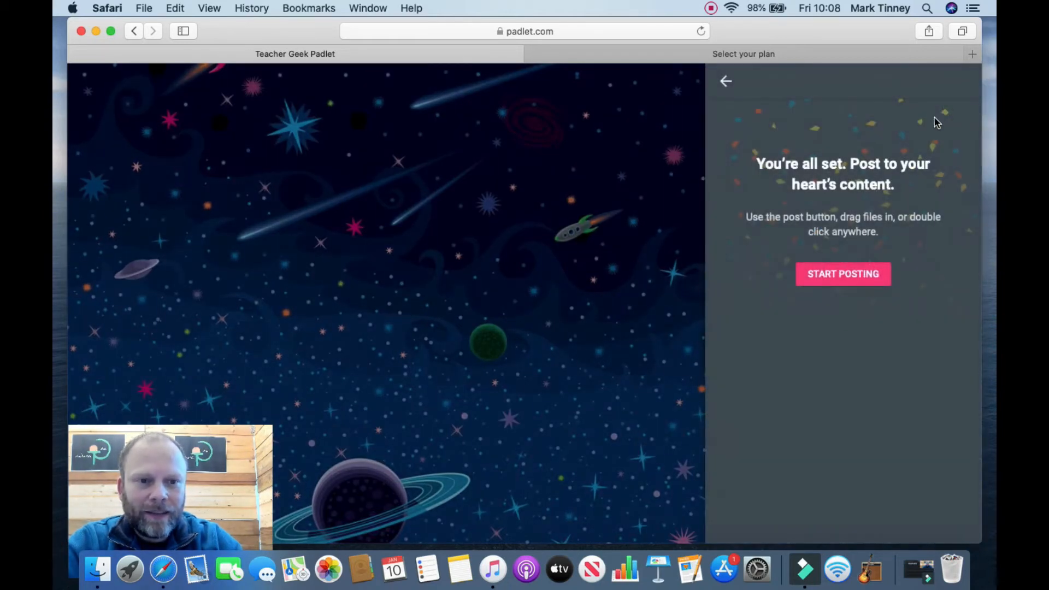
pyautogui.click(867, 275)
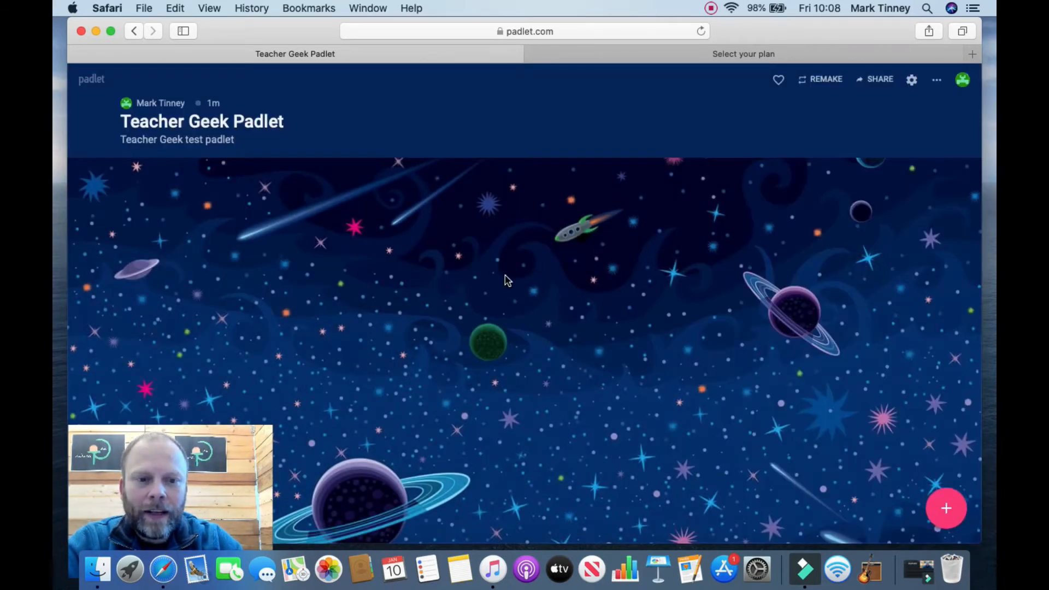
pyautogui.doubleClick(401, 240)
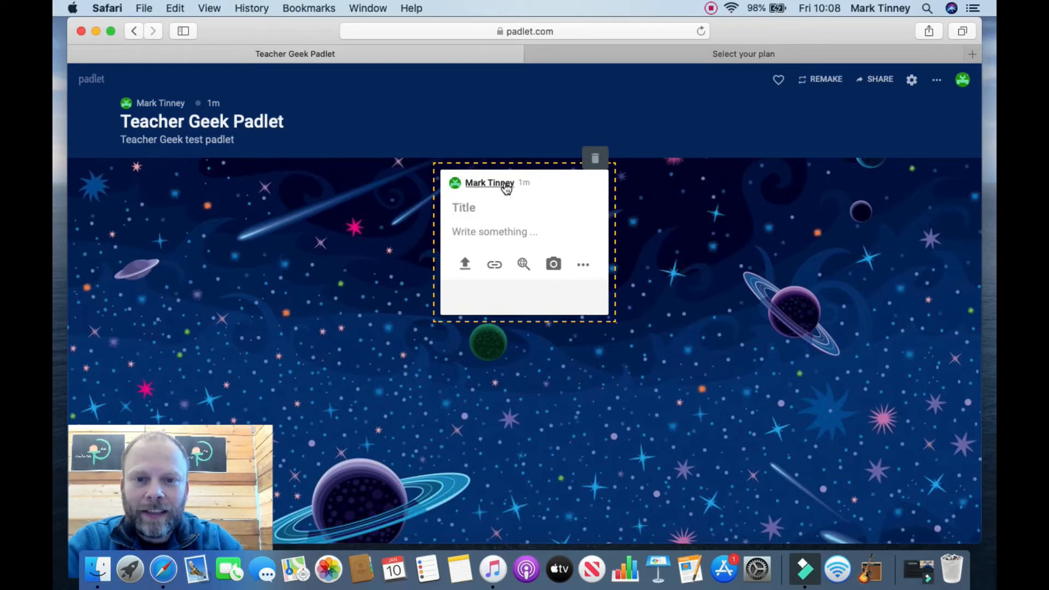
pyautogui.click(479, 209)
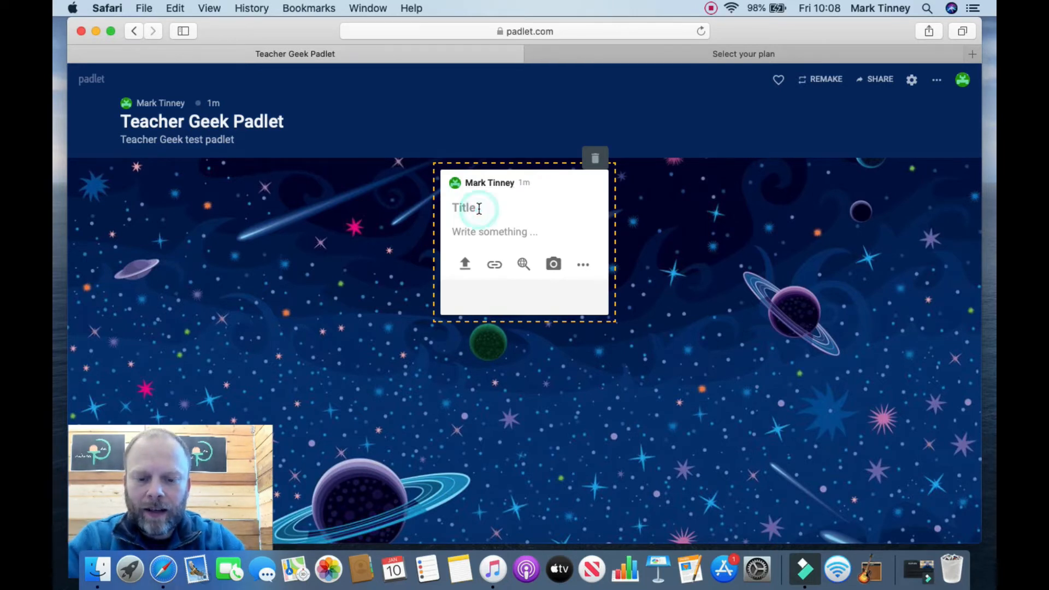
pyautogui.write('Test')
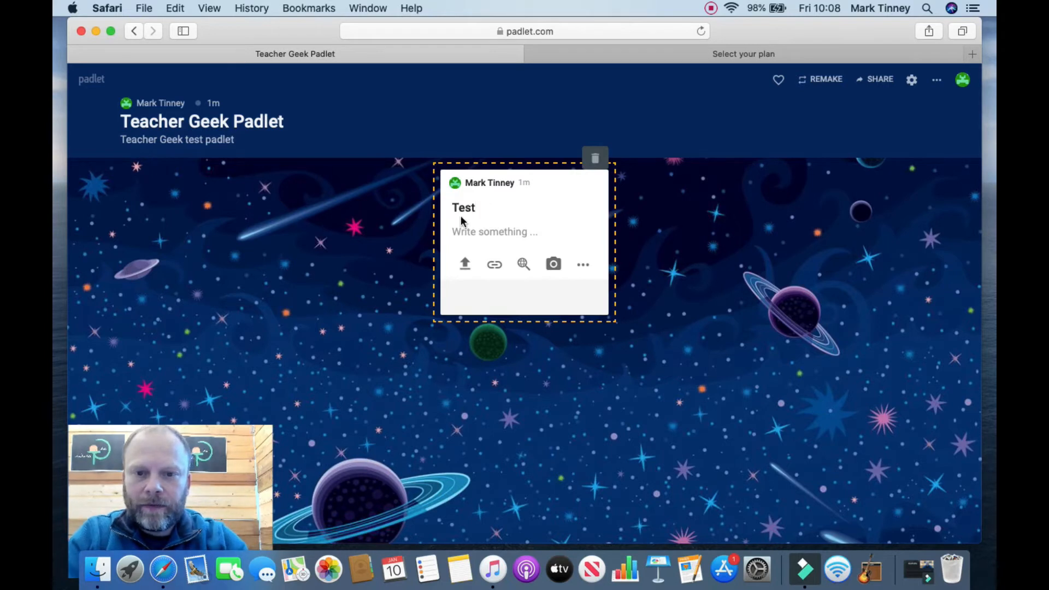
pyautogui.click(464, 229)
pyautogui.write('des')
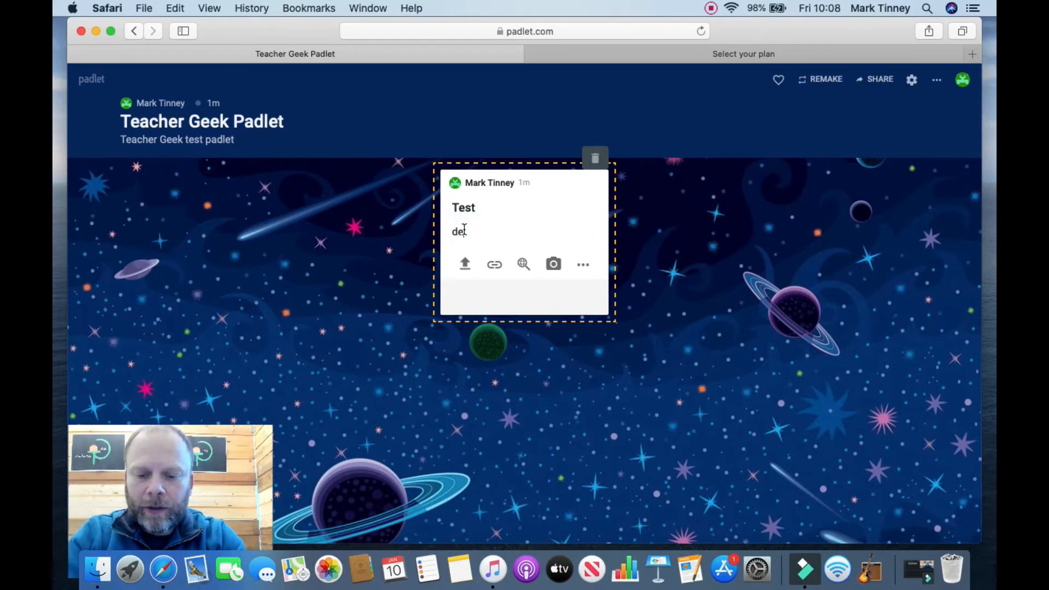
pyautogui.write('cription')
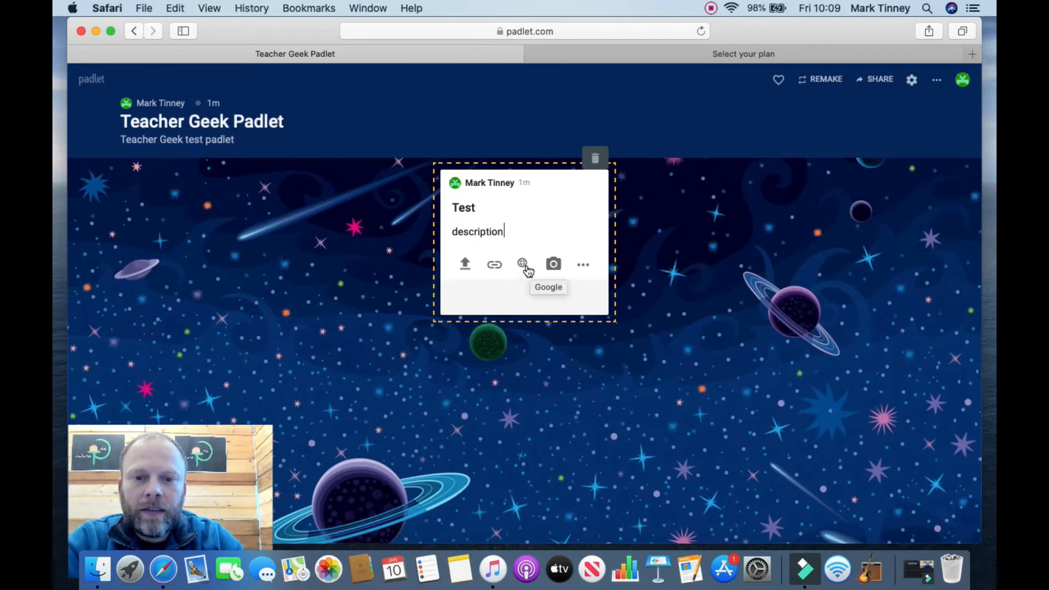
# - Attach a webcam photo to the "Test" post and start a second post on the padlet
pyautogui.click(553, 265)
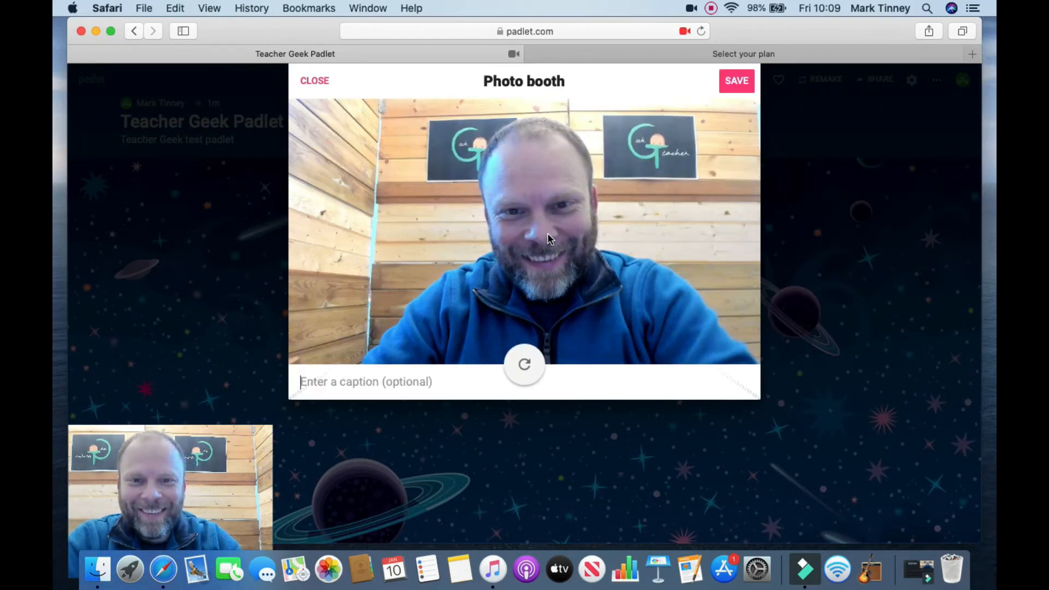
pyautogui.click(738, 82)
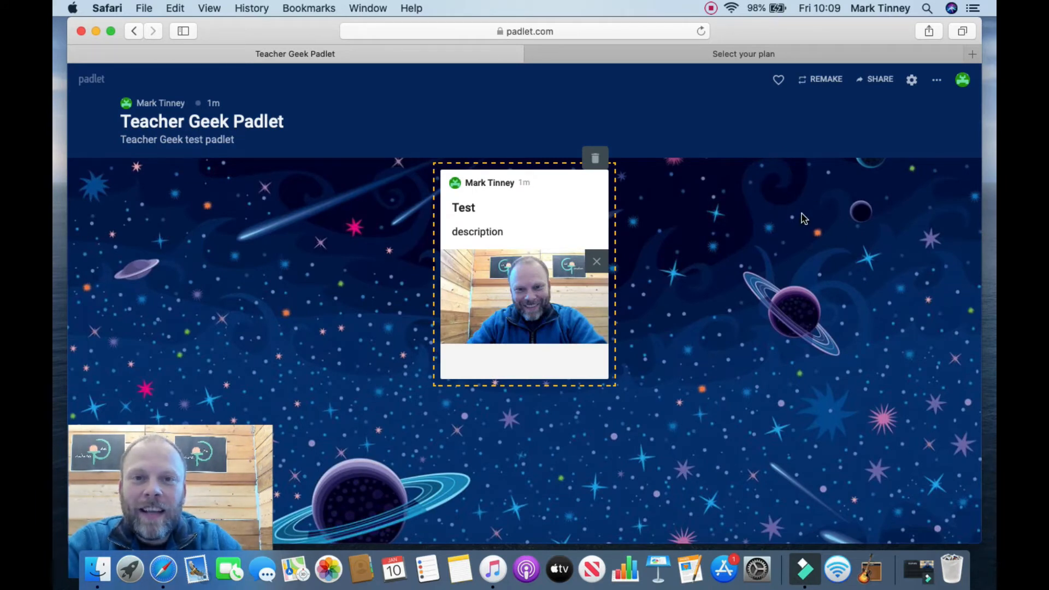
pyautogui.doubleClick(757, 228)
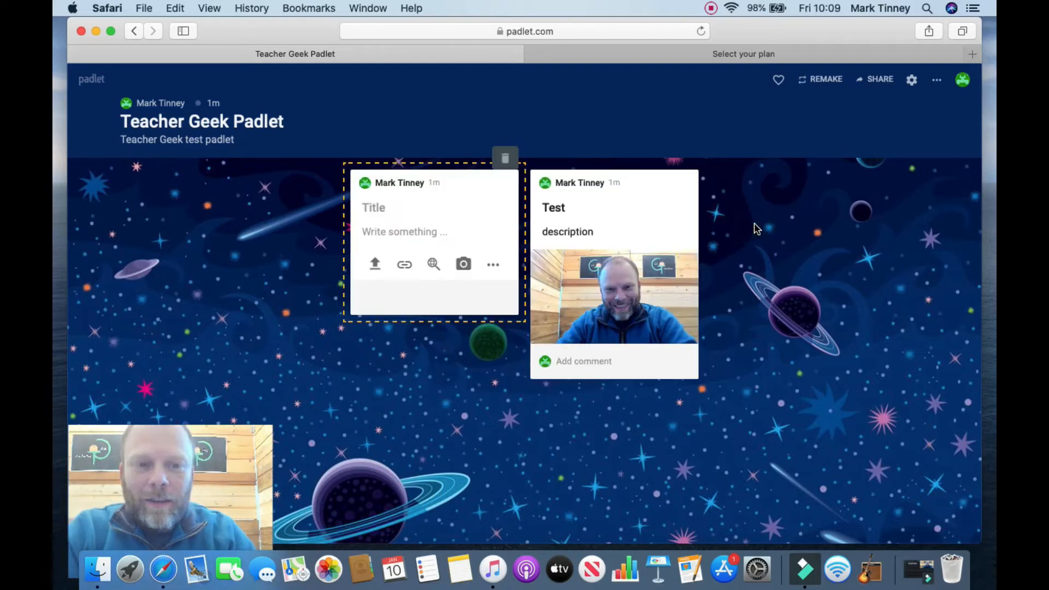
# - Open YouTube in the other browser page, search for "teacher geek" and open the video "An Introduction to Teacher Geek"
pyautogui.click(819, 51)
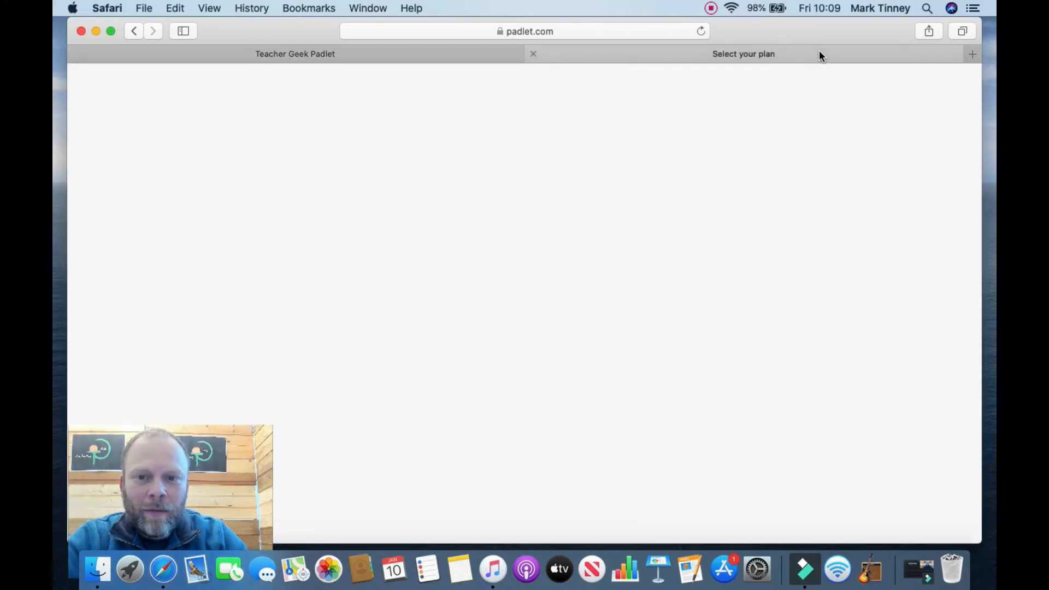
pyautogui.click(649, 32)
pyautogui.press('BackSpace')
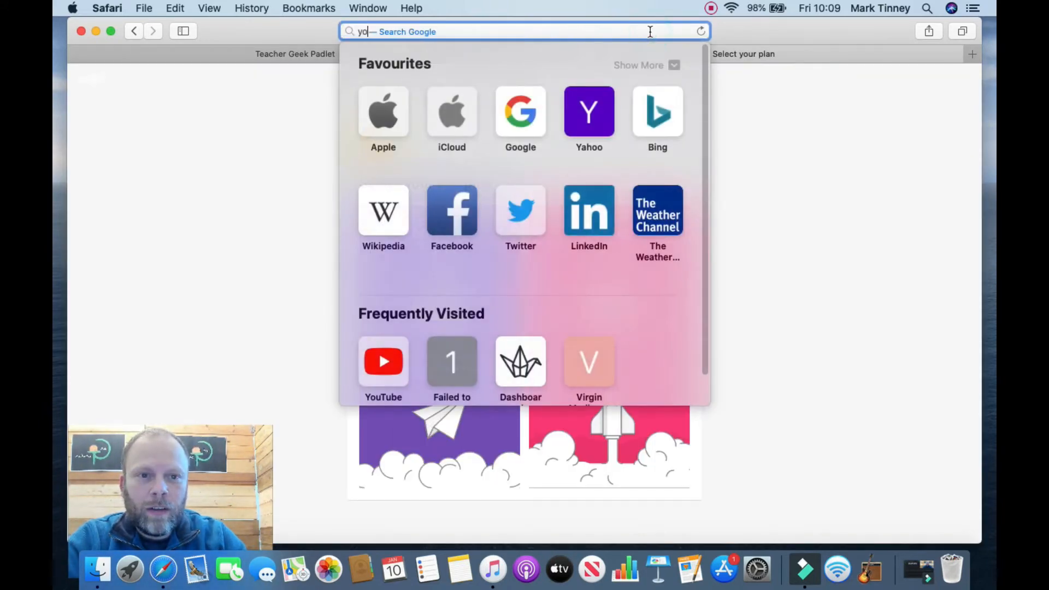
pyautogui.write('youtube')
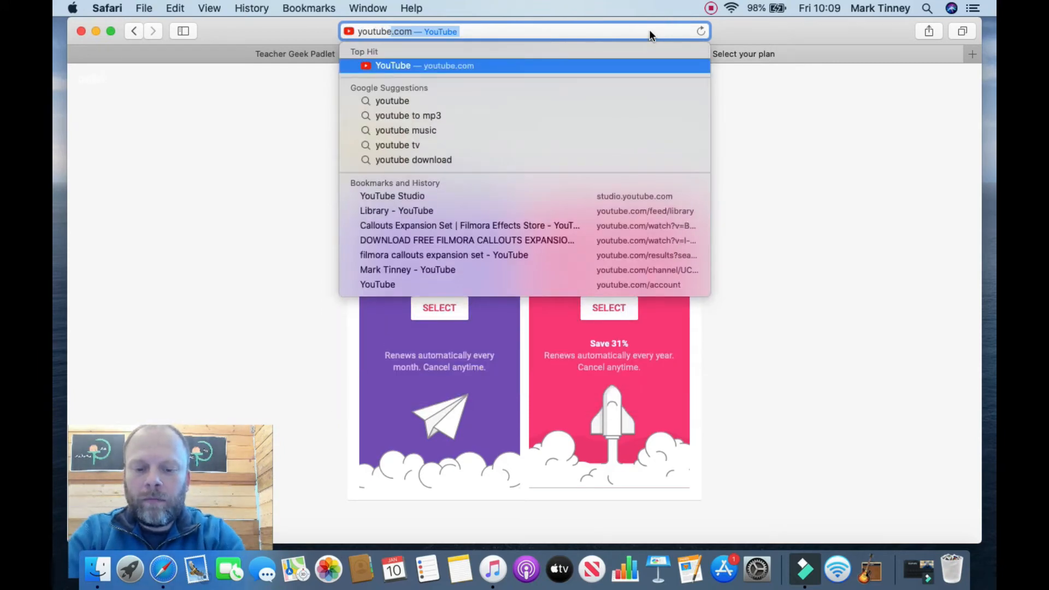
pyautogui.press('Return')
pyautogui.write('teacher ')
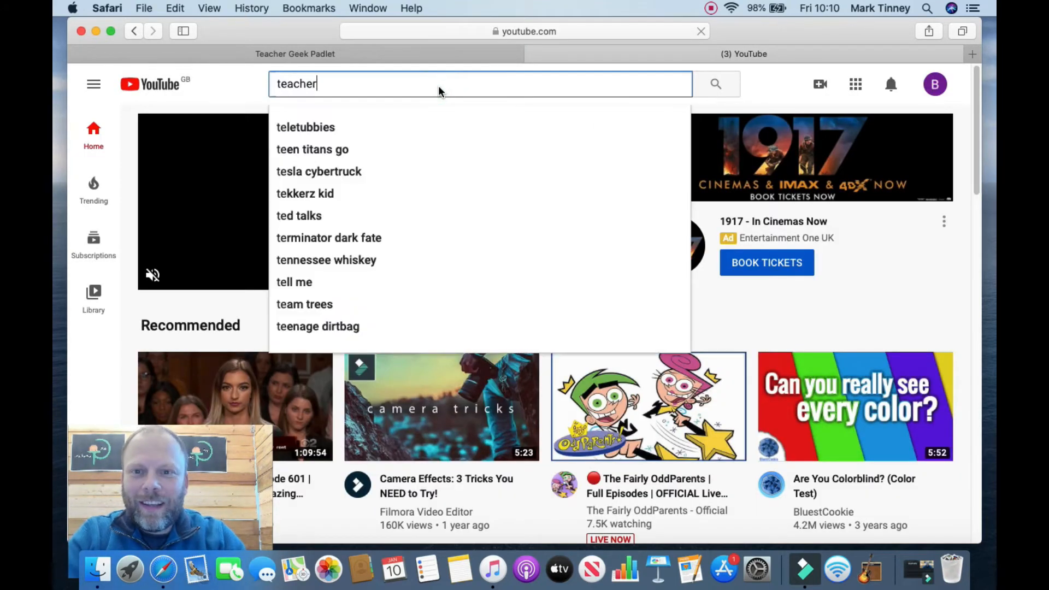
pyautogui.write('geek')
pyautogui.press('Return')
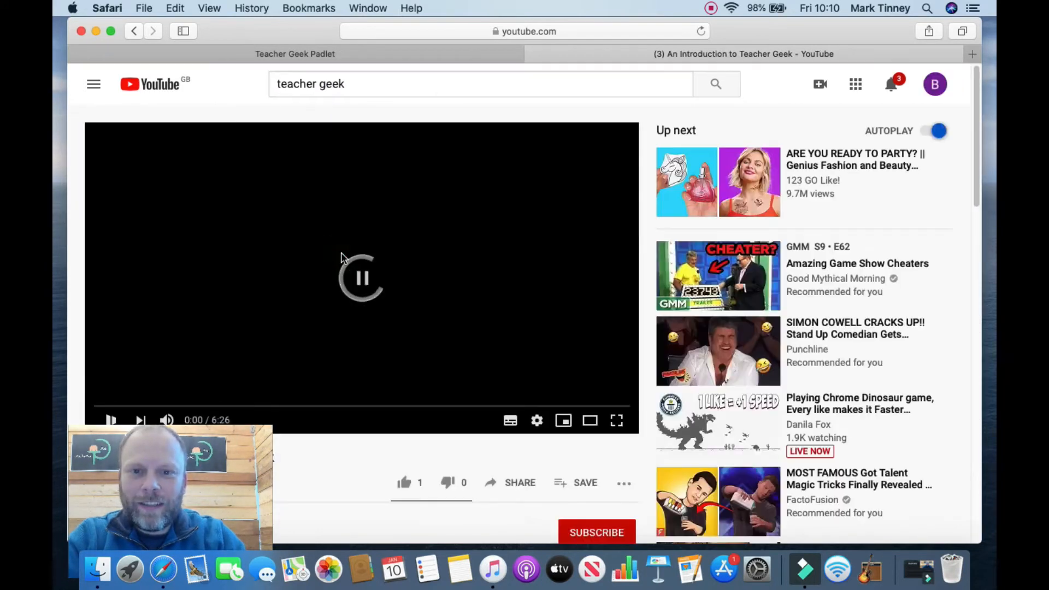
# - Copy the YouTube video's address and attach it as a link to the new blank post on the padlet
pyautogui.click(451, 33)
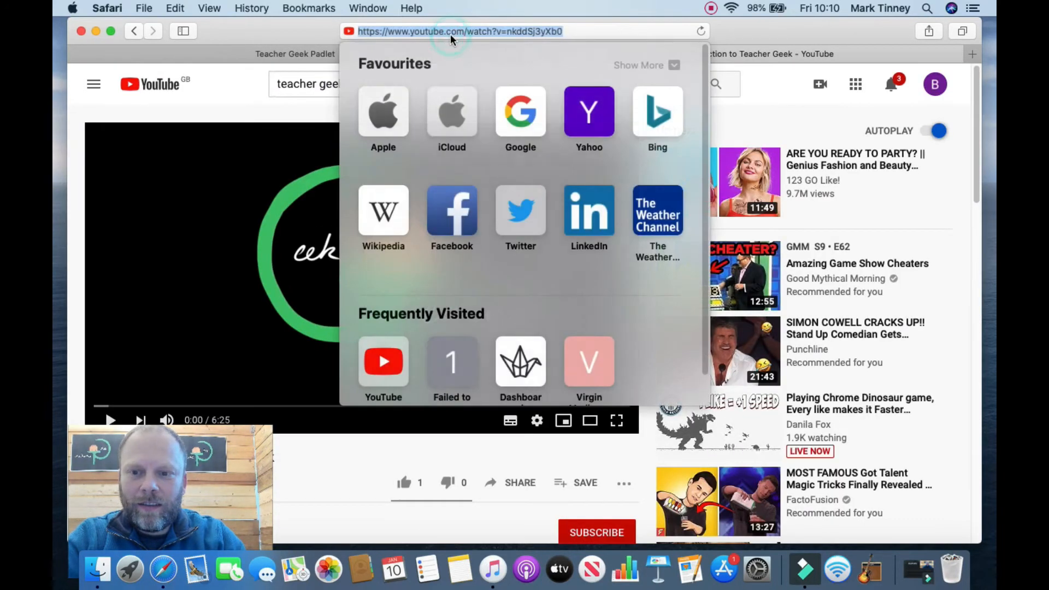
pyautogui.press('super+c')
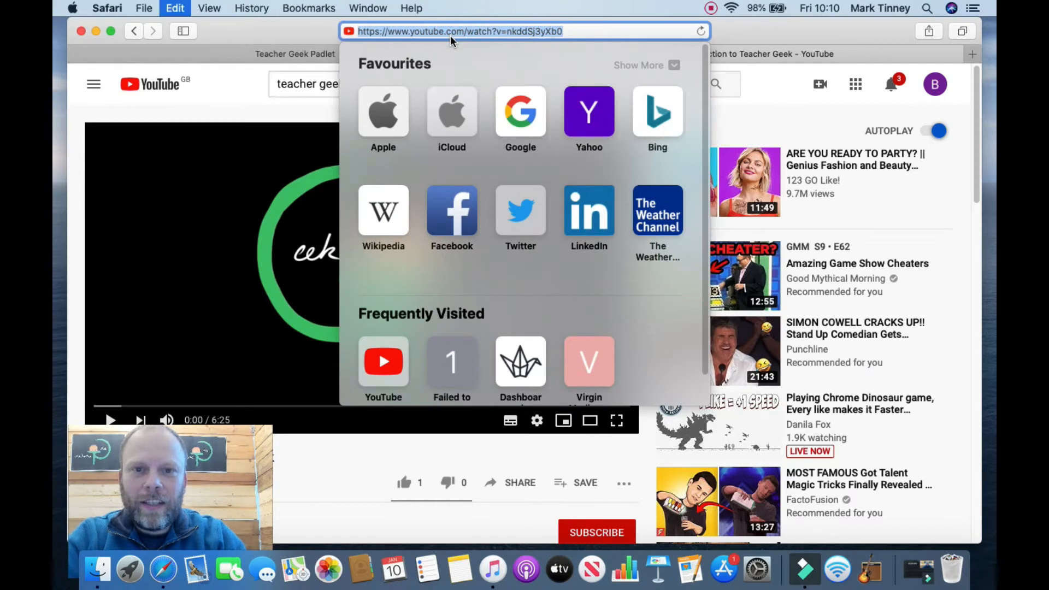
pyautogui.click(293, 53)
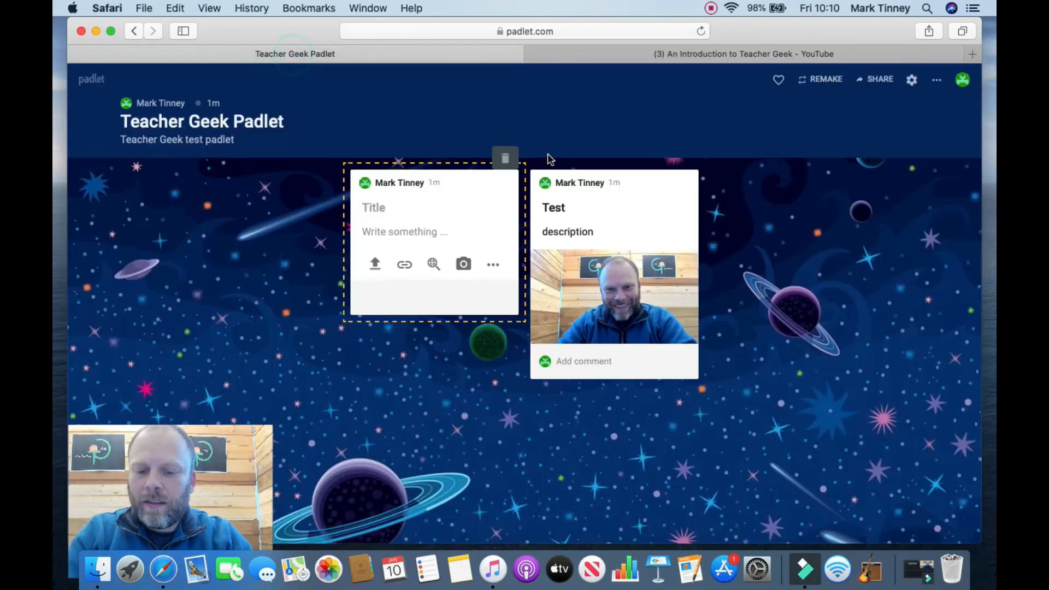
pyautogui.click(404, 263)
pyautogui.press('super+v')
pyautogui.click(660, 372)
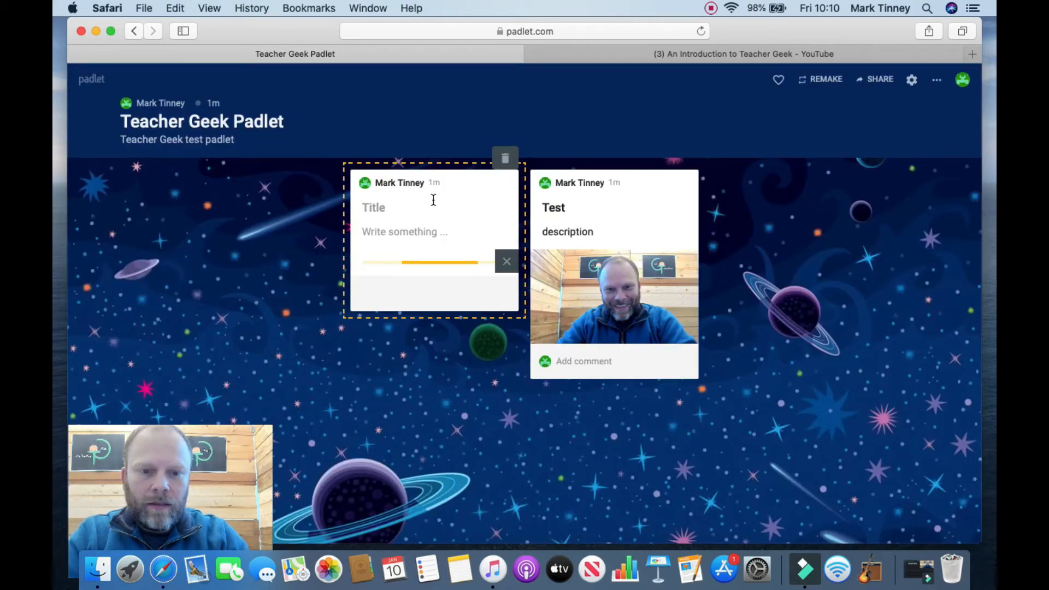
# - Title the video post "Teacher Geek" and finish editing it
pyautogui.click(433, 207)
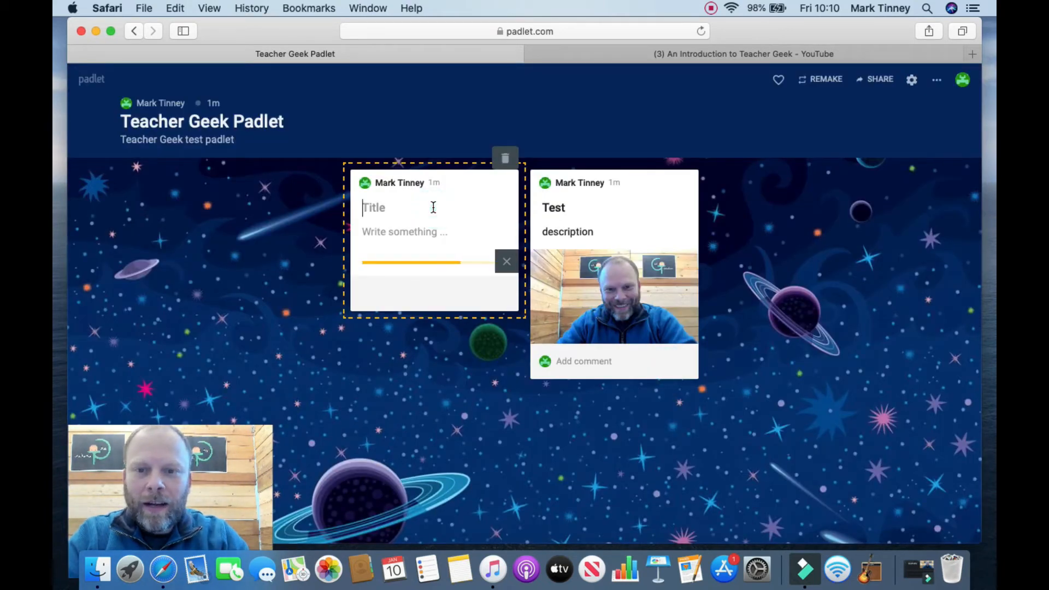
pyautogui.write('Teacher Geek')
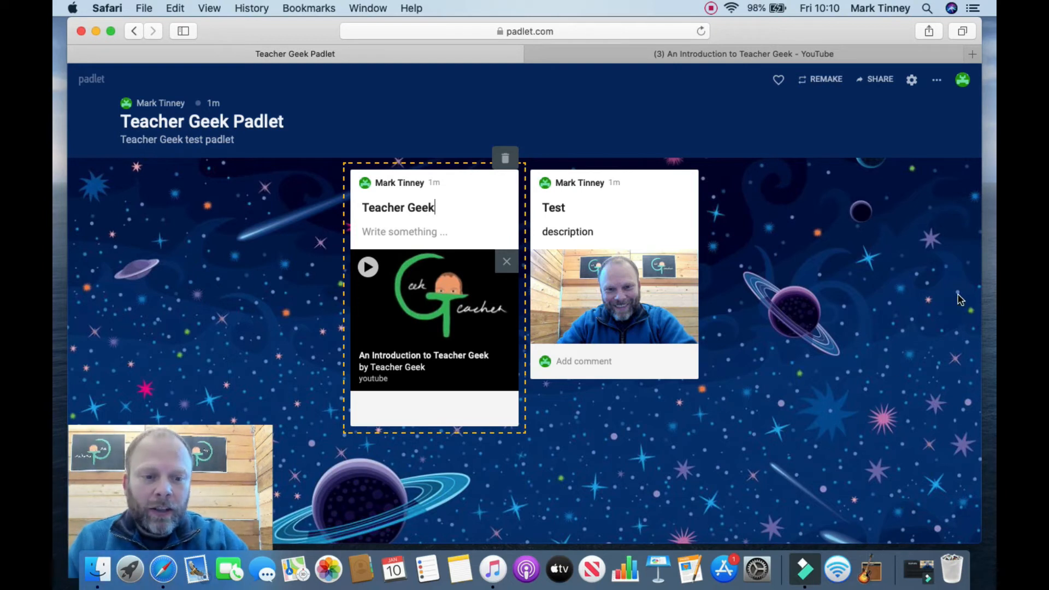
pyautogui.click(811, 409)
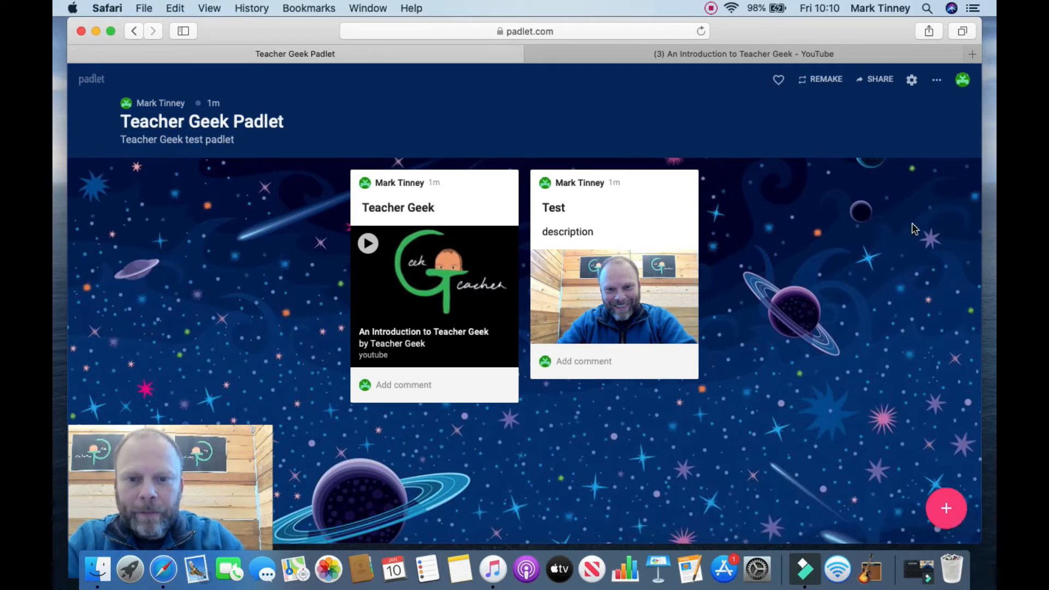
# - Set the padlet's icon to the blue freezing-face emoji, save the settings and return to the wall
pyautogui.click(912, 80)
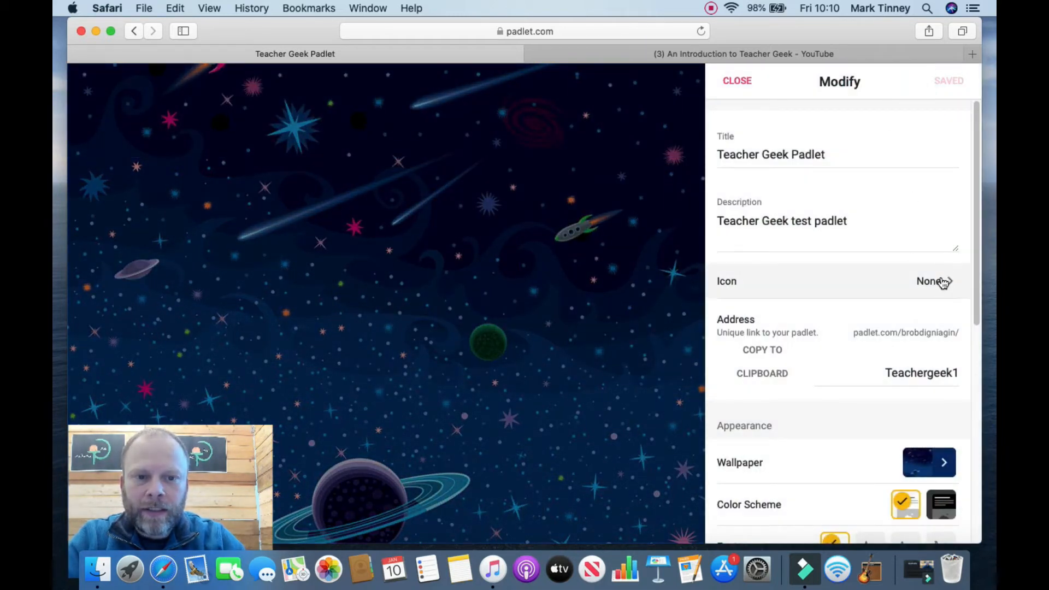
pyautogui.click(732, 90)
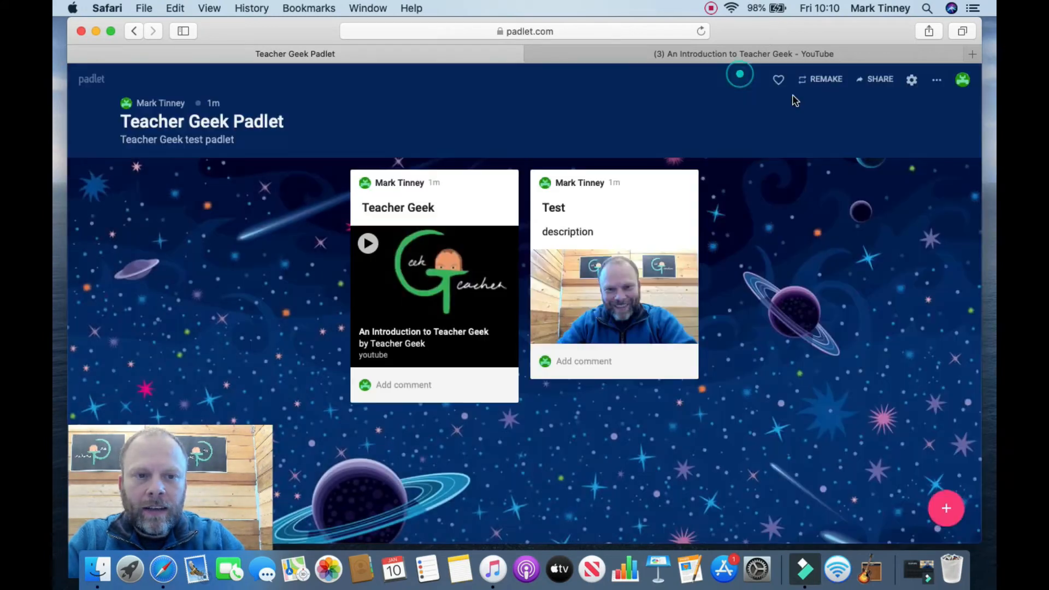
pyautogui.click(911, 80)
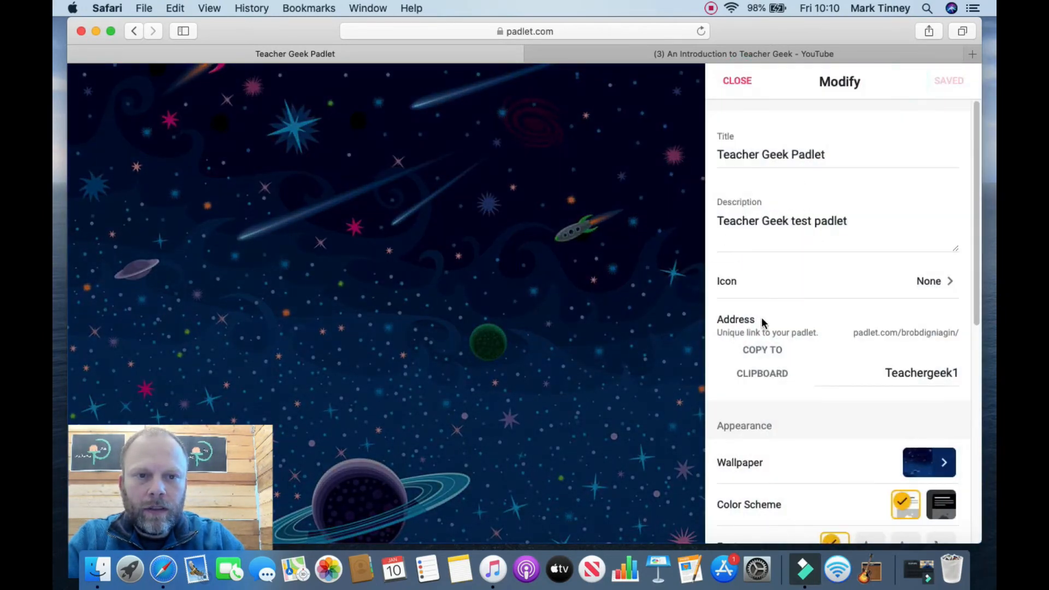
pyautogui.click(922, 283)
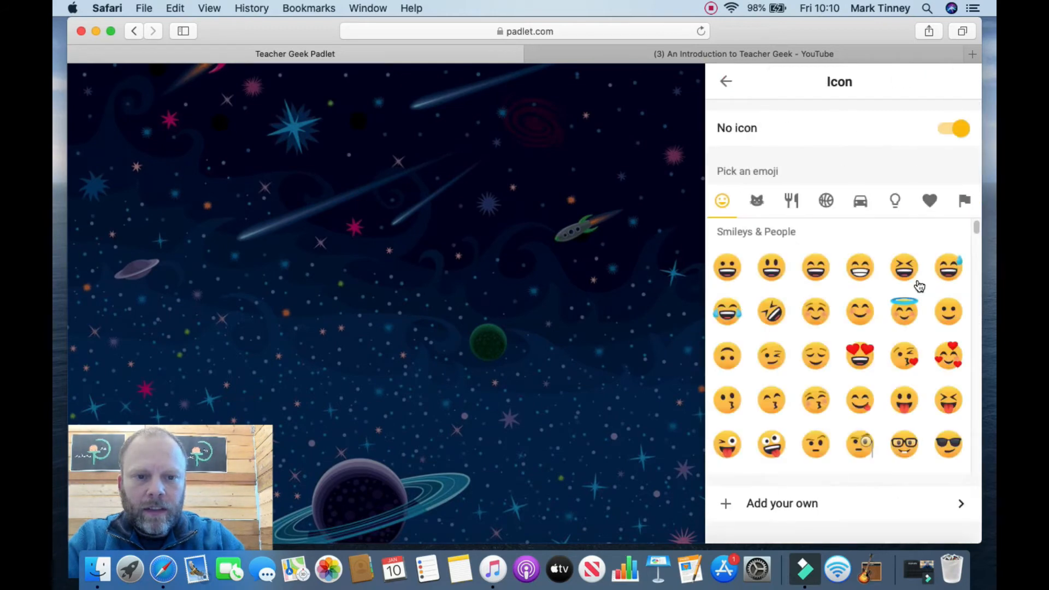
pyautogui.moveTo(977, 225); pyautogui.dragTo(978, 239)
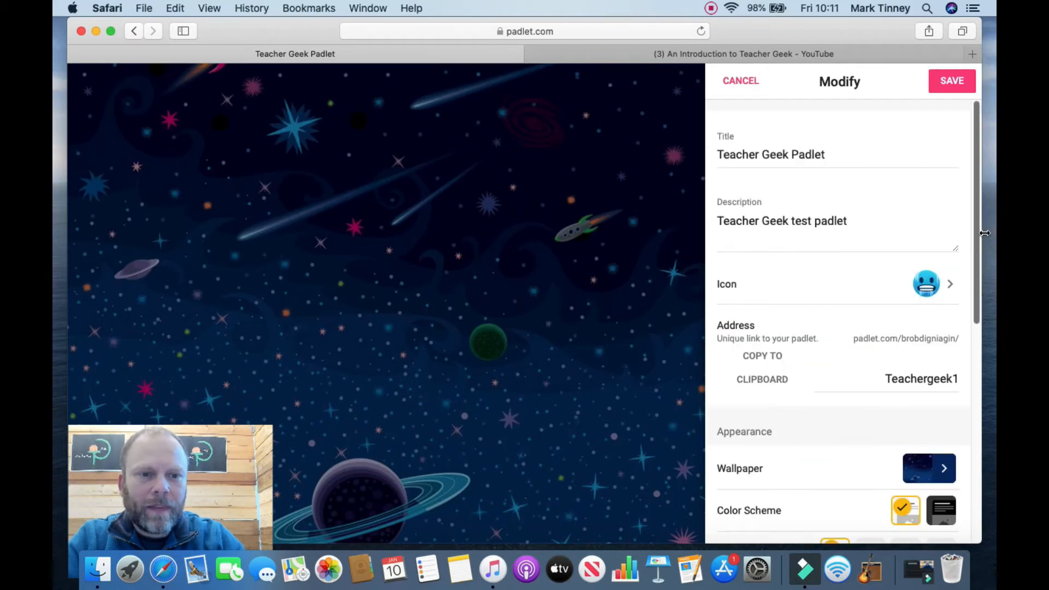
pyautogui.moveTo(978, 240); pyautogui.dragTo(988, 462)
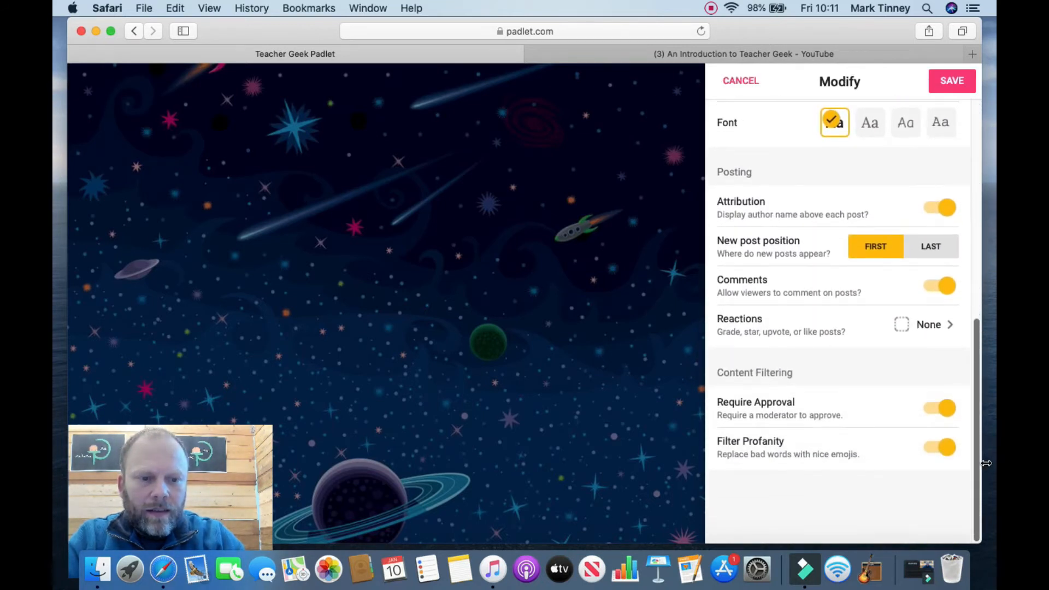
pyautogui.click(931, 89)
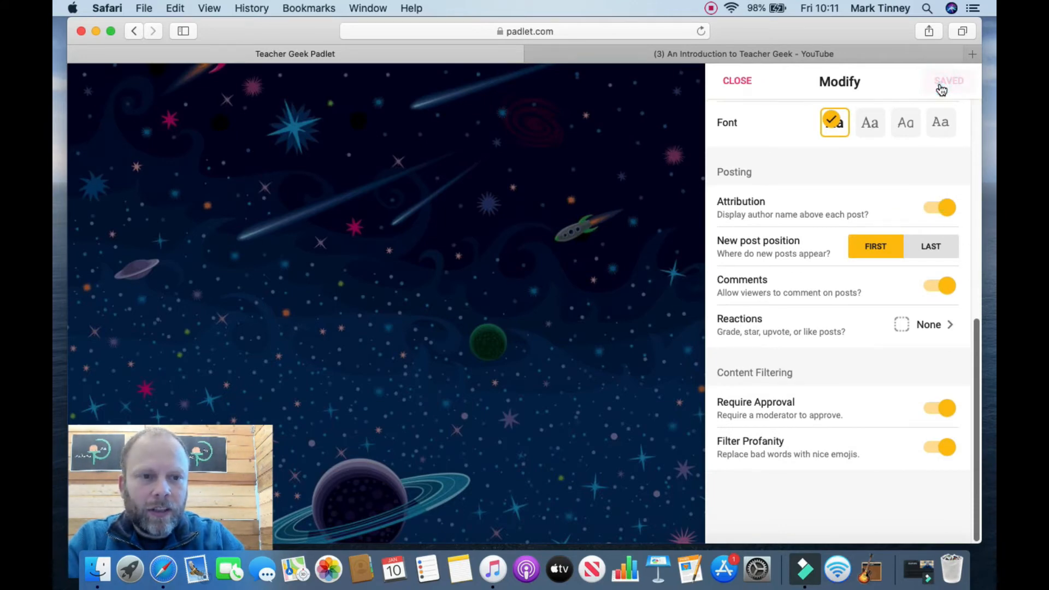
pyautogui.click(737, 82)
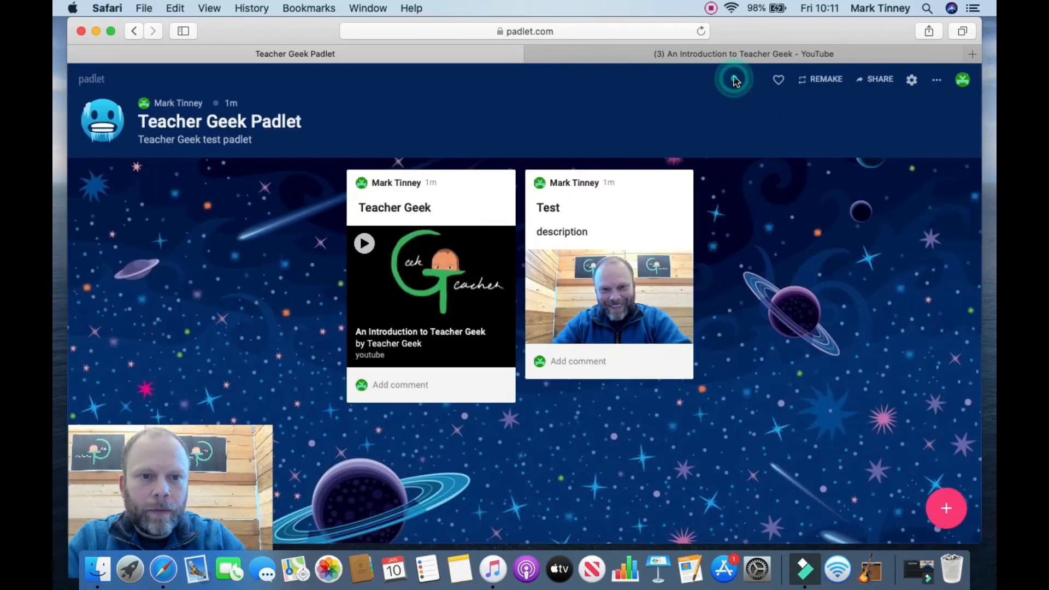
# - Change the padlet's format to Grid
pyautogui.click(935, 81)
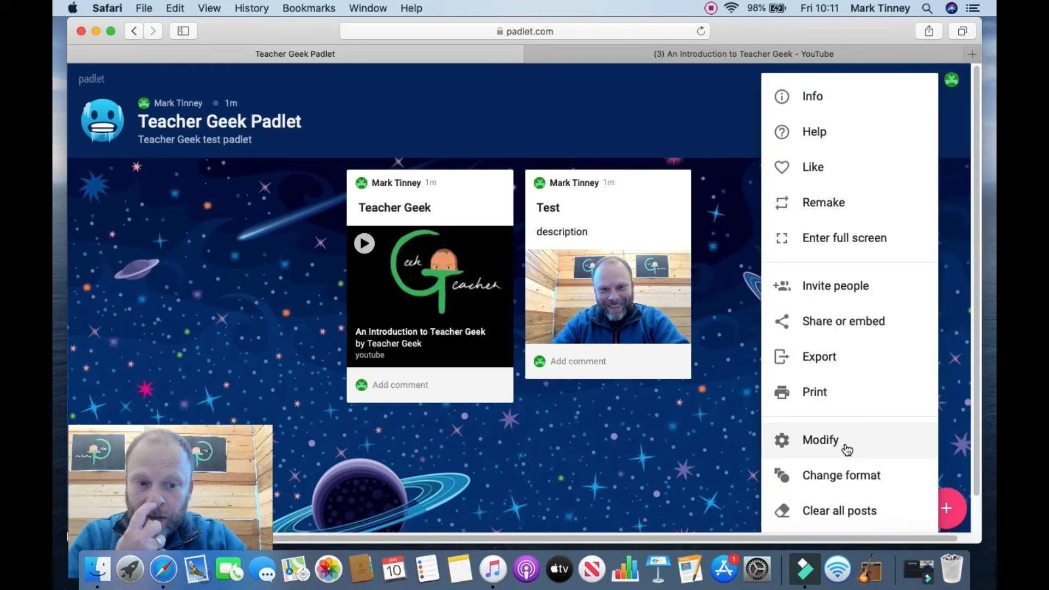
pyautogui.click(842, 480)
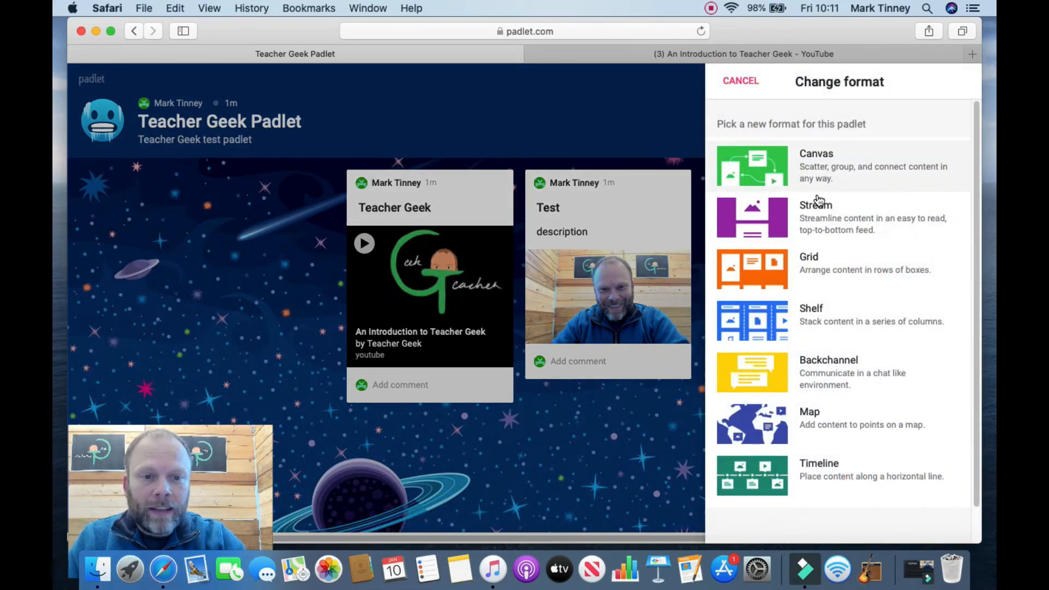
pyautogui.click(818, 282)
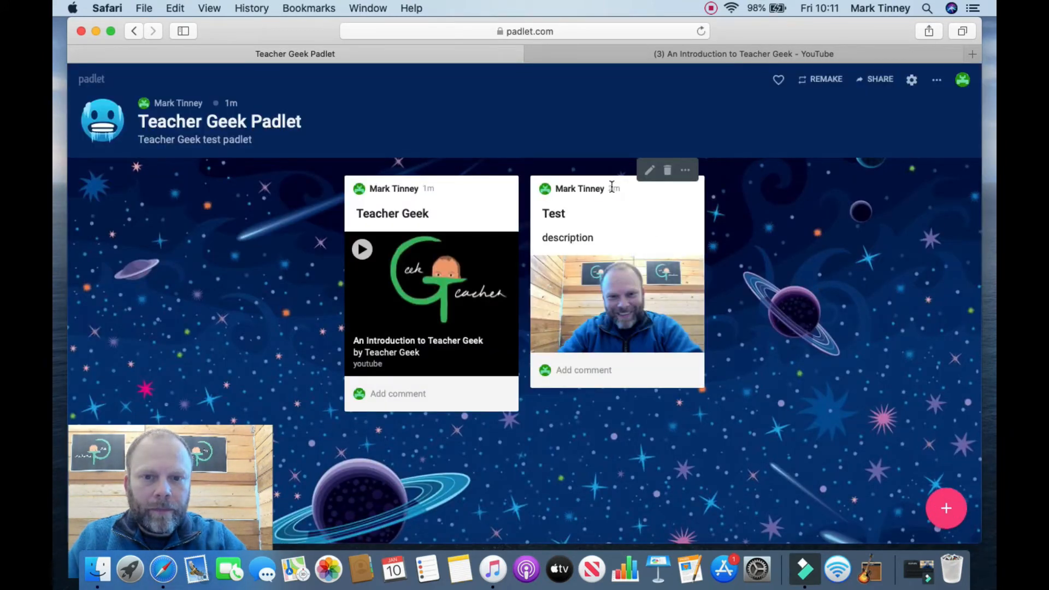
# - Try to move the two posts to free positions on the grid and add a new blank post
pyautogui.moveTo(617, 187); pyautogui.dragTo(801, 190)
pyautogui.moveTo(431, 197); pyautogui.dragTo(141, 198)
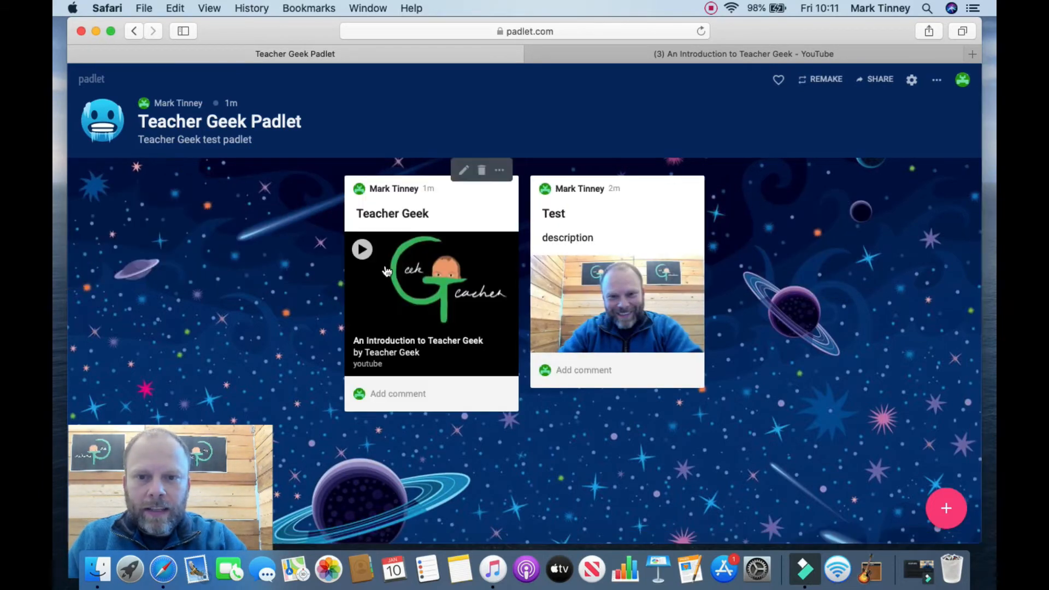
pyautogui.doubleClick(779, 215)
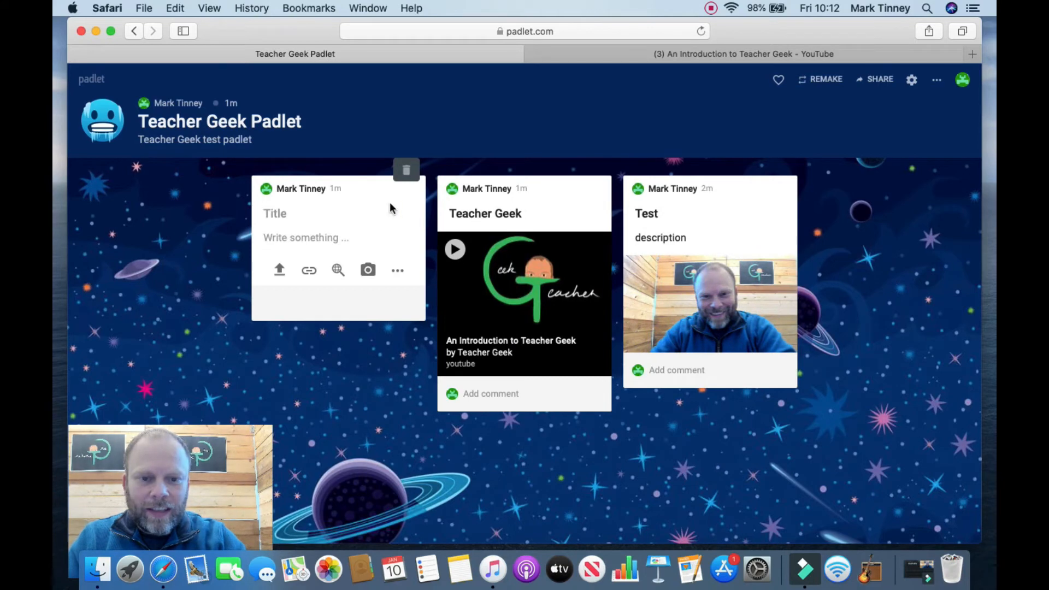
# - Delete the blank new post and open the padlet's sharing options to review the member, privacy and link choices
pyautogui.click(406, 170)
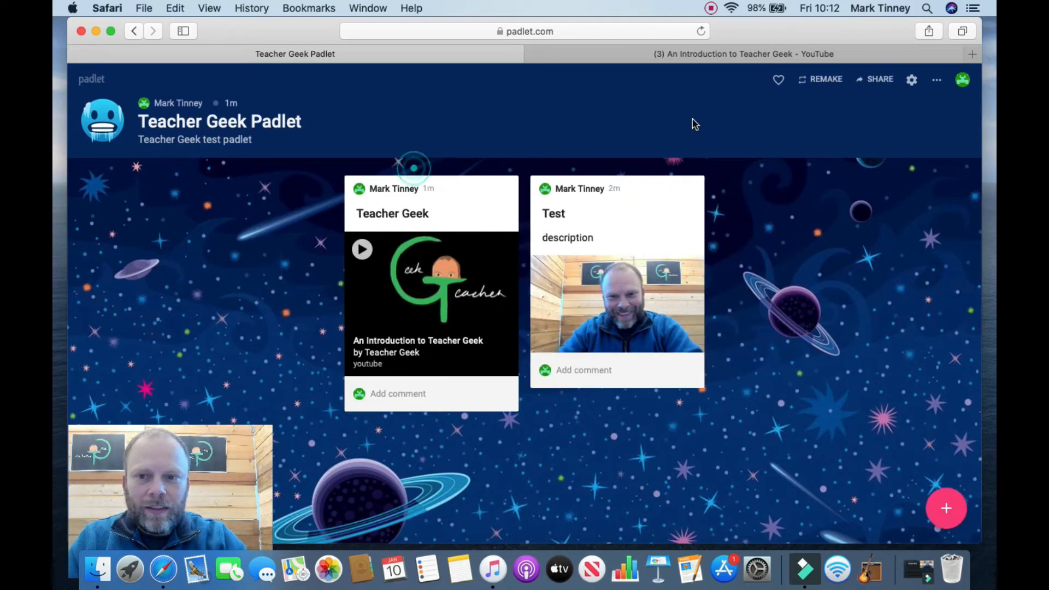
pyautogui.click(887, 83)
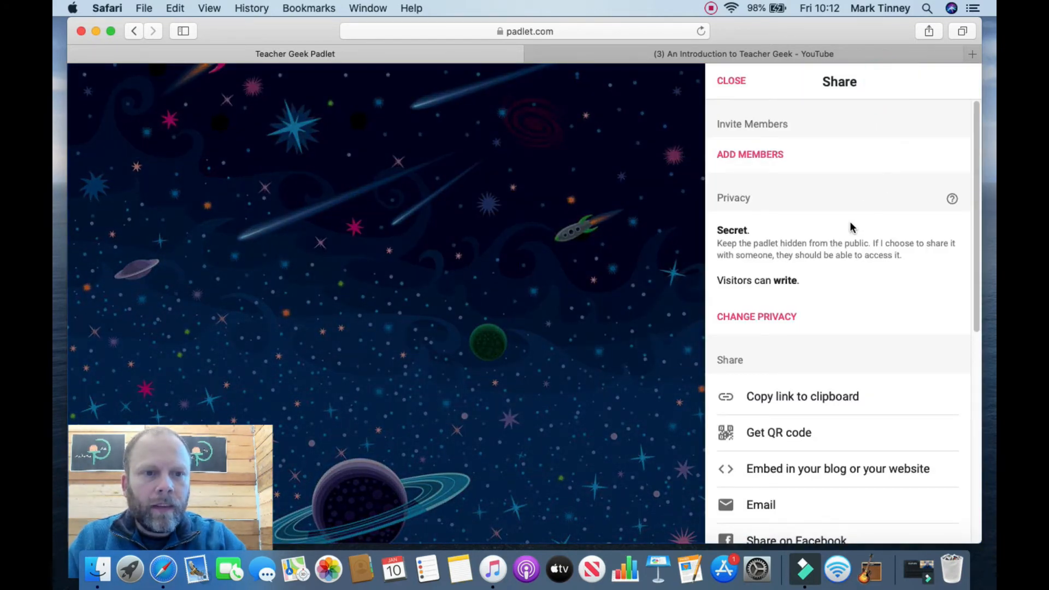
pyautogui.moveTo(977, 179); pyautogui.dragTo(973, 237)
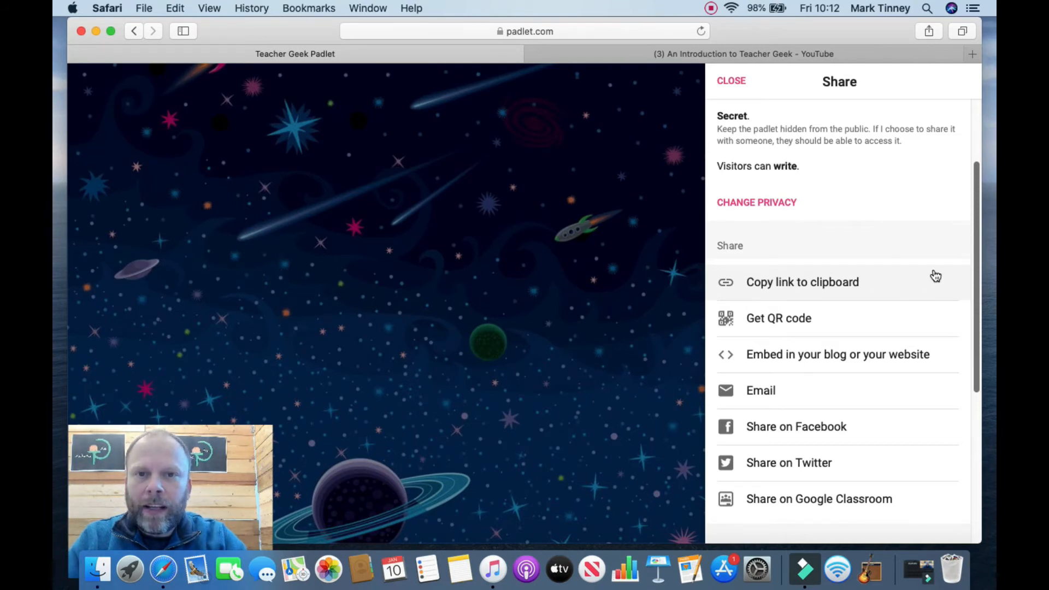
pyautogui.moveTo(977, 268); pyautogui.dragTo(967, 194)
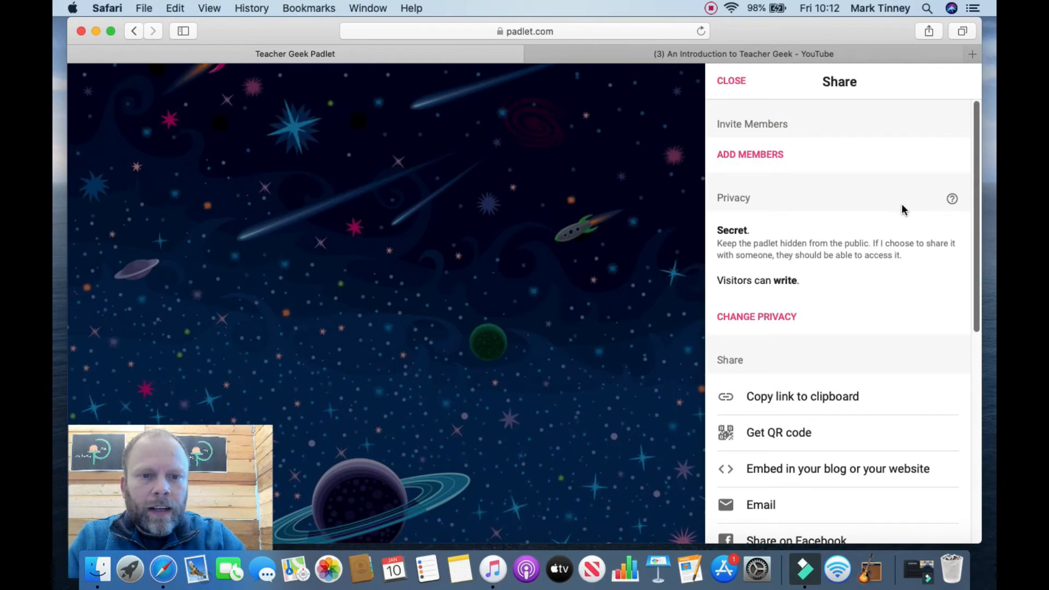
pyautogui.click(874, 205)
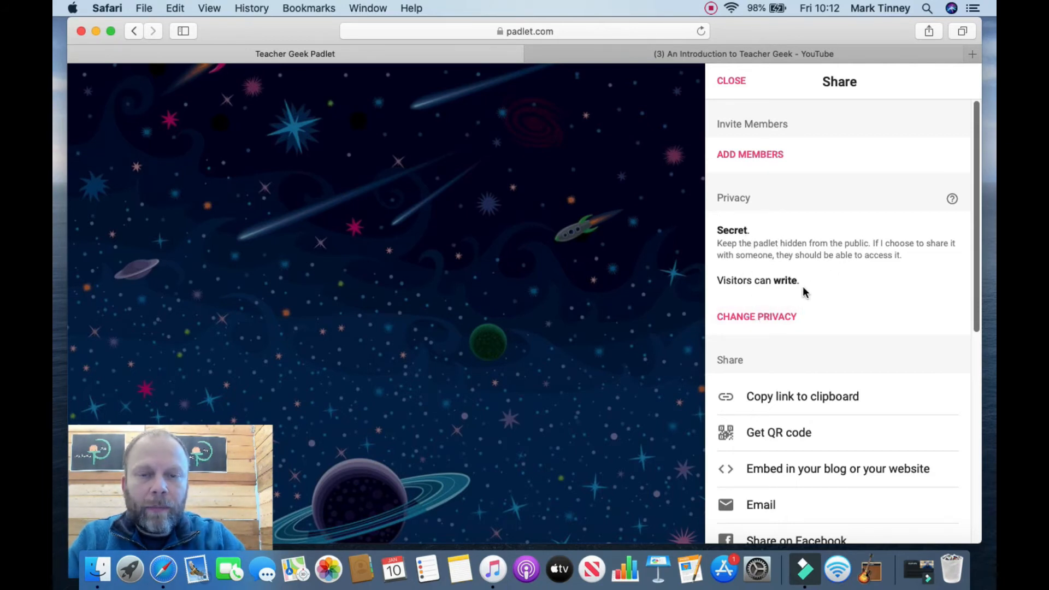
# - Examine the padlet's privacy levels, trying Password and reselecting Secret, and view the visitor permission choices before returning to the sharing options
pyautogui.click(780, 317)
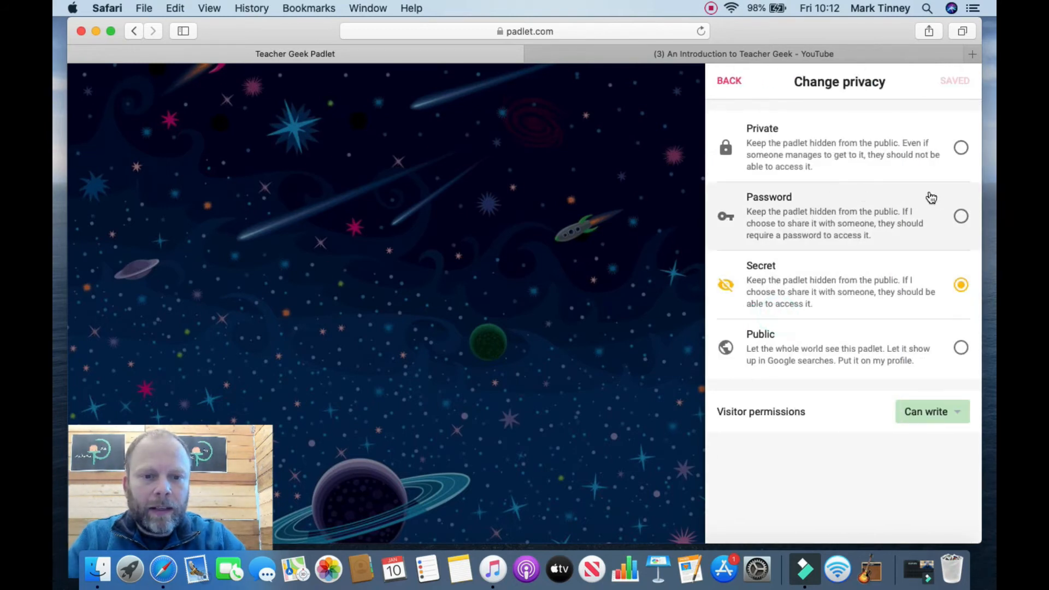
pyautogui.click(961, 215)
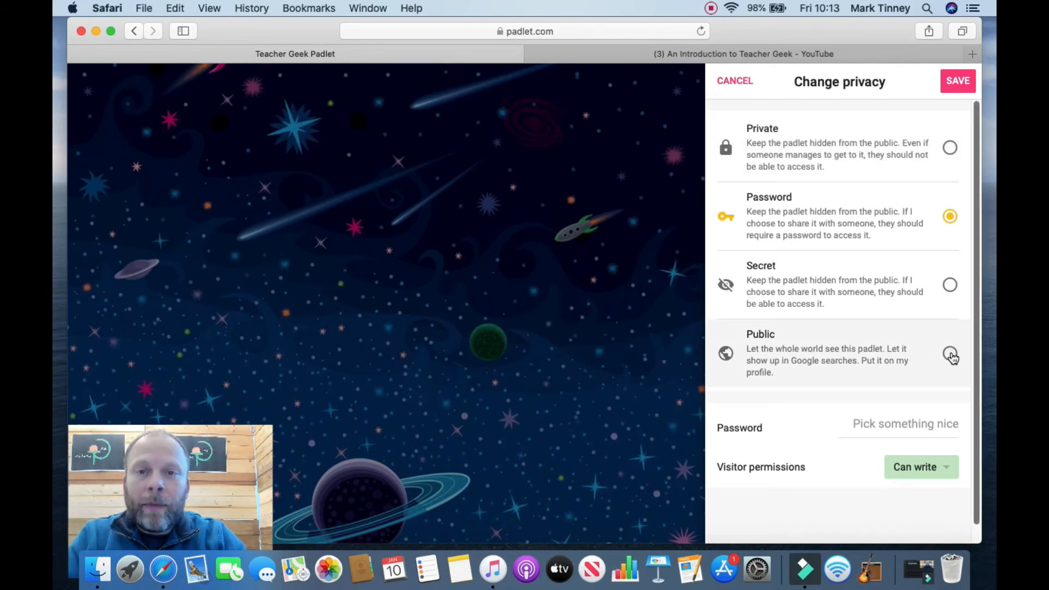
pyautogui.click(948, 287)
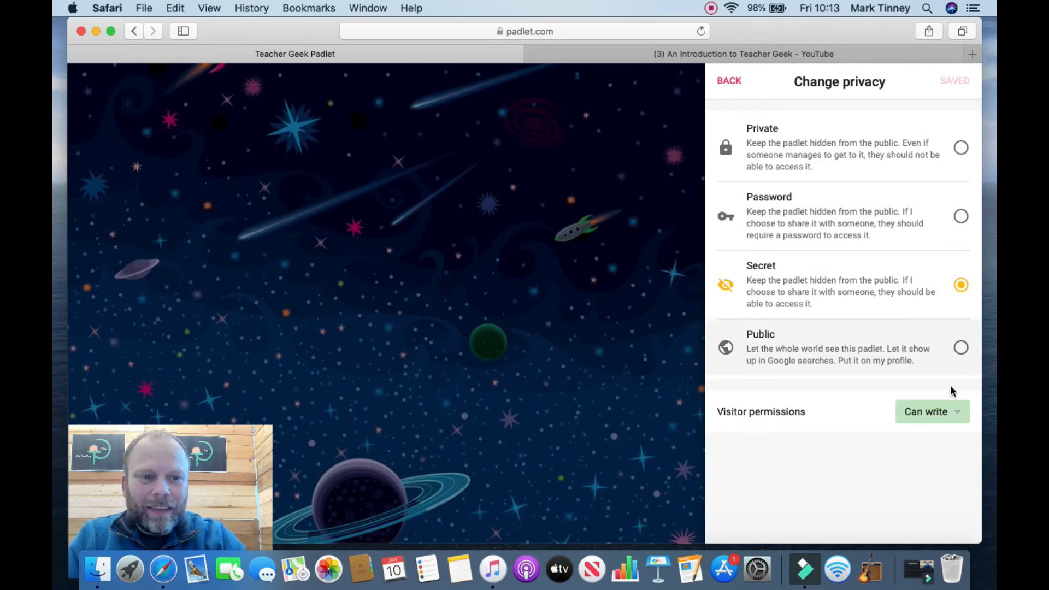
pyautogui.click(949, 415)
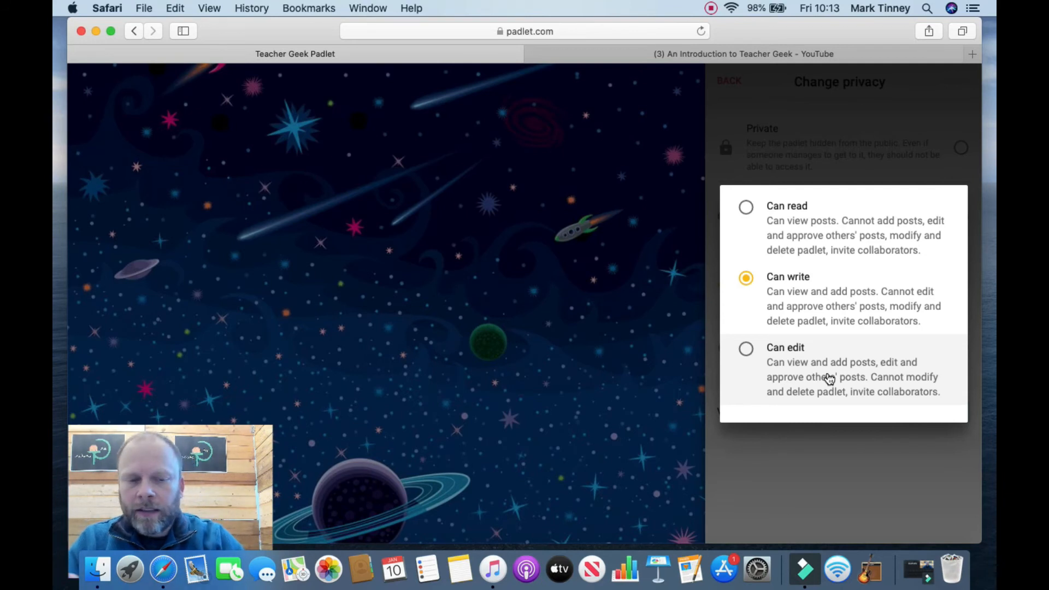
pyautogui.click(828, 478)
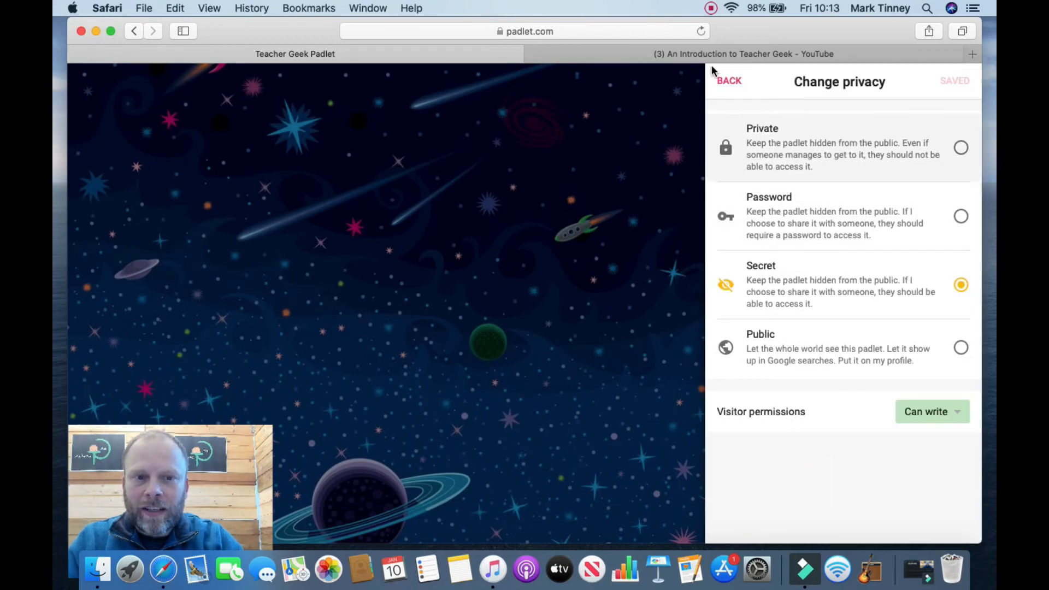
pyautogui.click(730, 82)
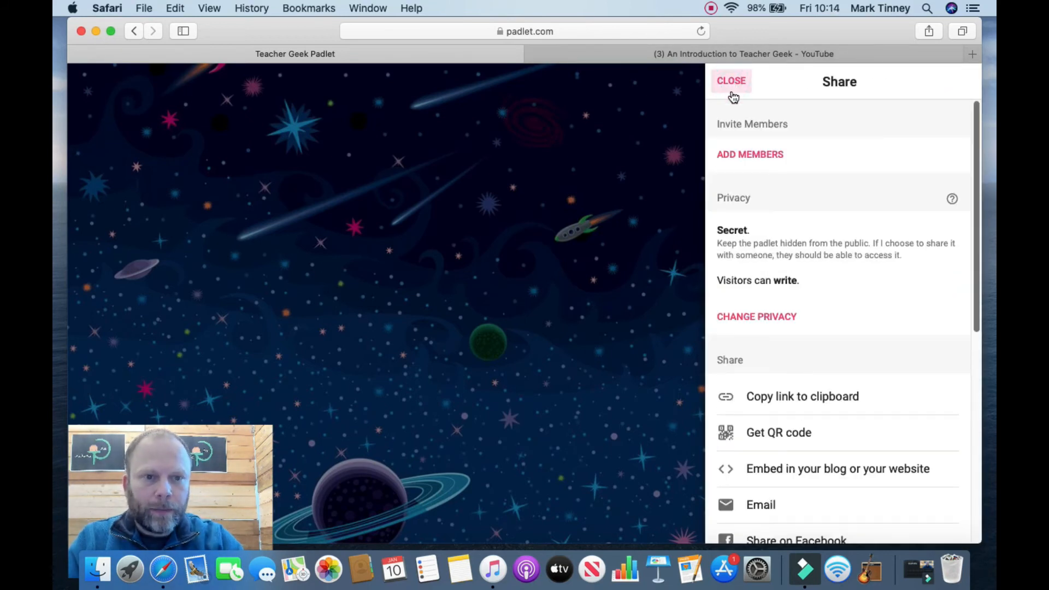
# - View the padlet's QR code and close it again
pyautogui.moveTo(976, 229); pyautogui.dragTo(976, 338)
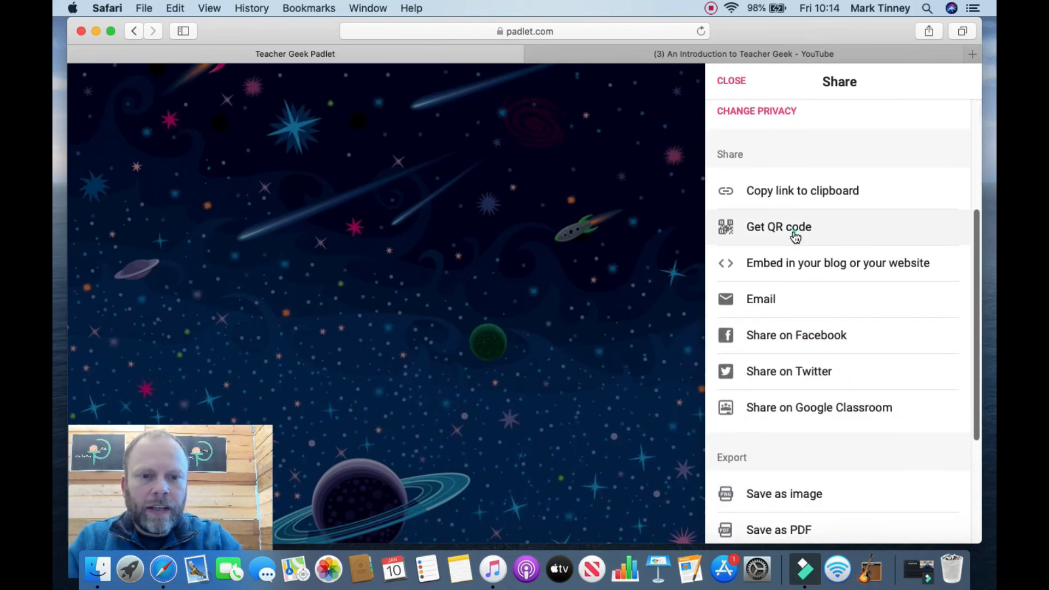
pyautogui.click(795, 237)
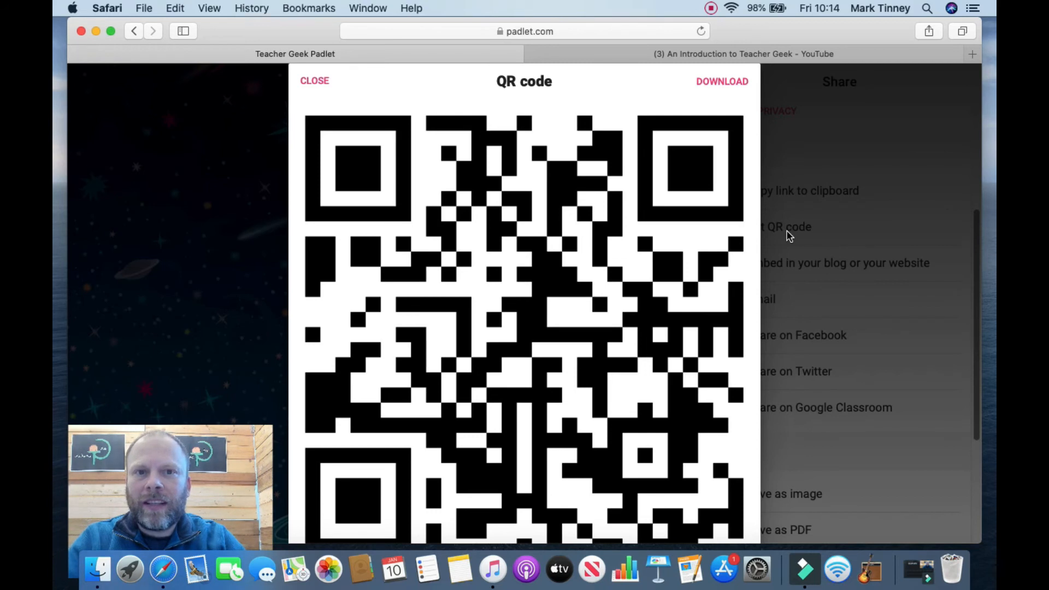
pyautogui.click(325, 83)
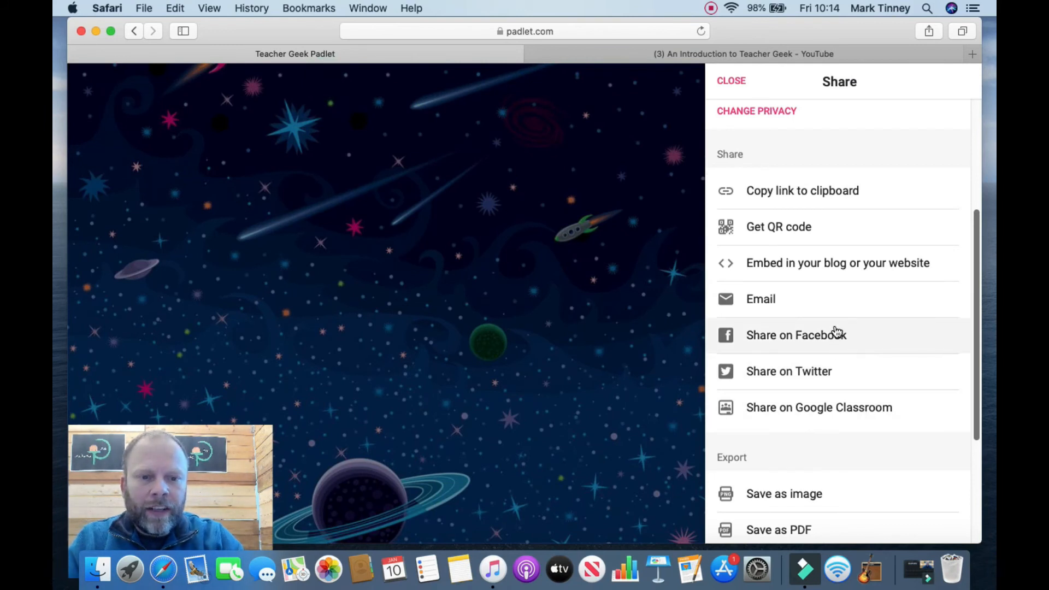
# - Review the remaining sharing and export options, then return to the padlet wall
pyautogui.moveTo(977, 283); pyautogui.dragTo(970, 157)
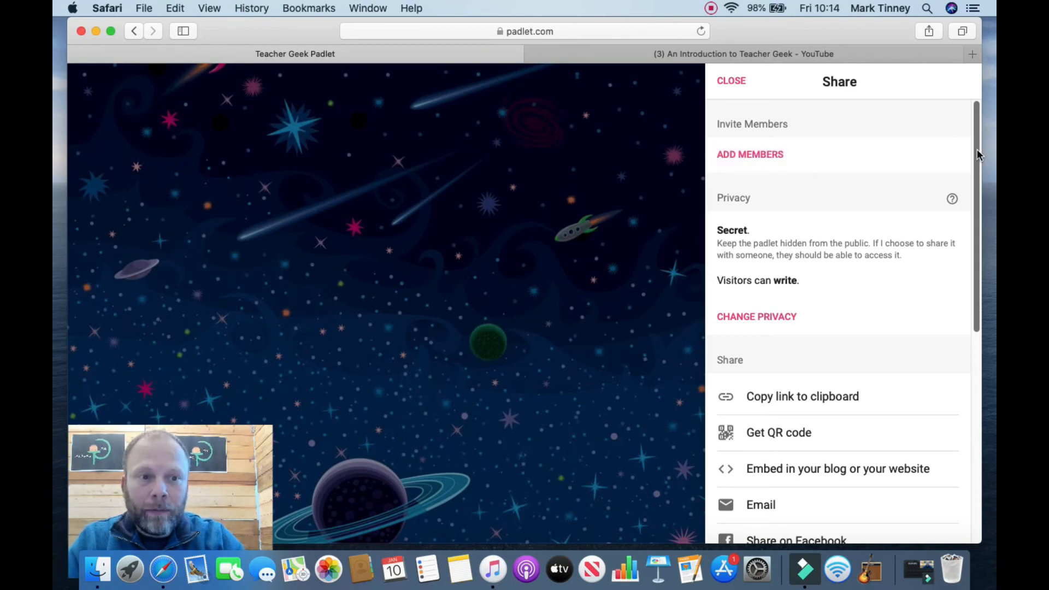
pyautogui.moveTo(977, 150); pyautogui.dragTo(983, 367)
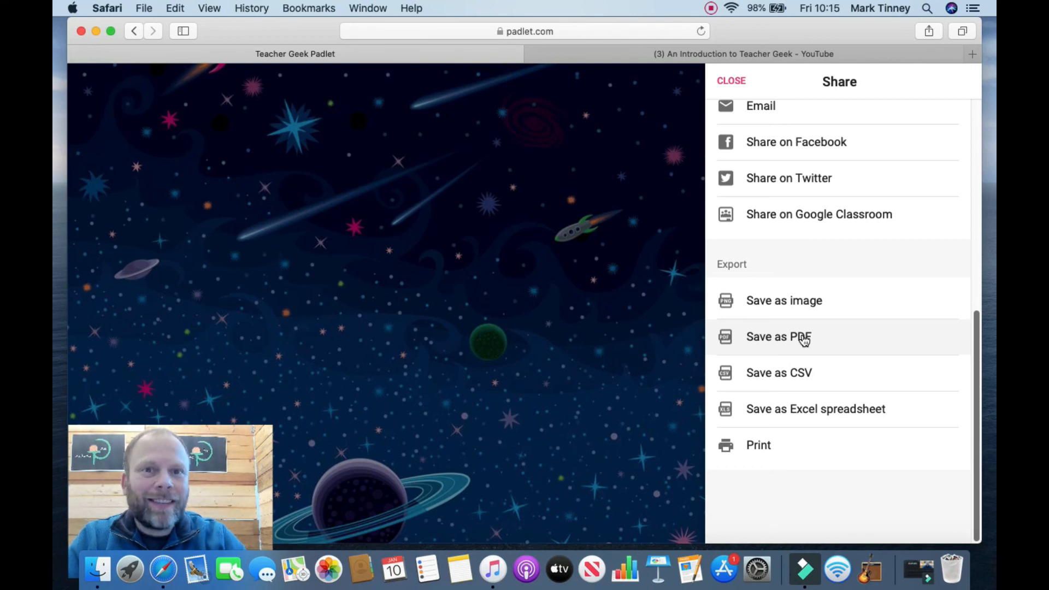
pyautogui.click(733, 82)
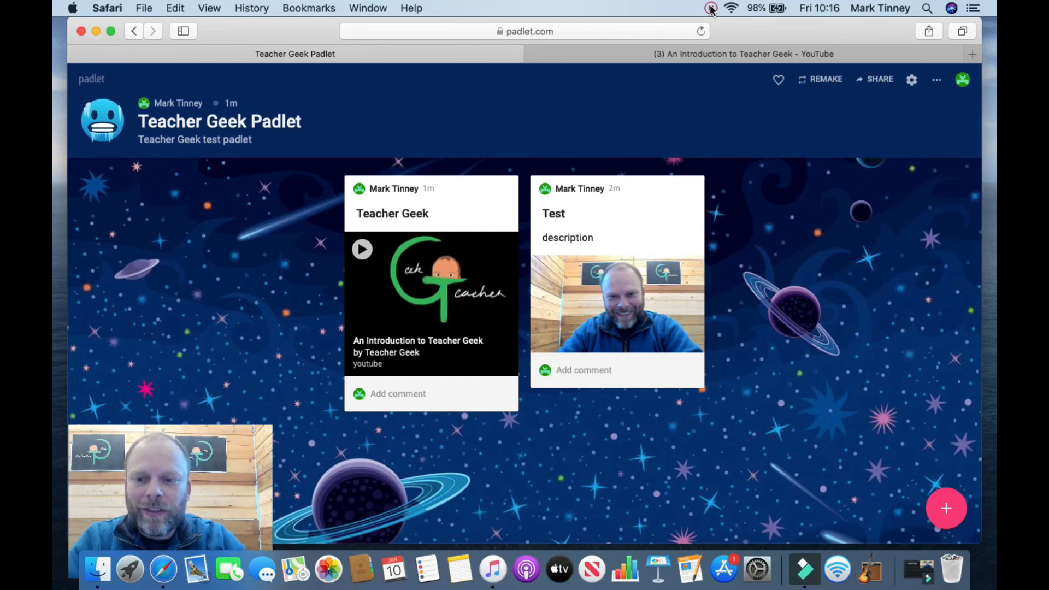
pyautogui.click(711, 8)
pyautogui.click(754, 26)
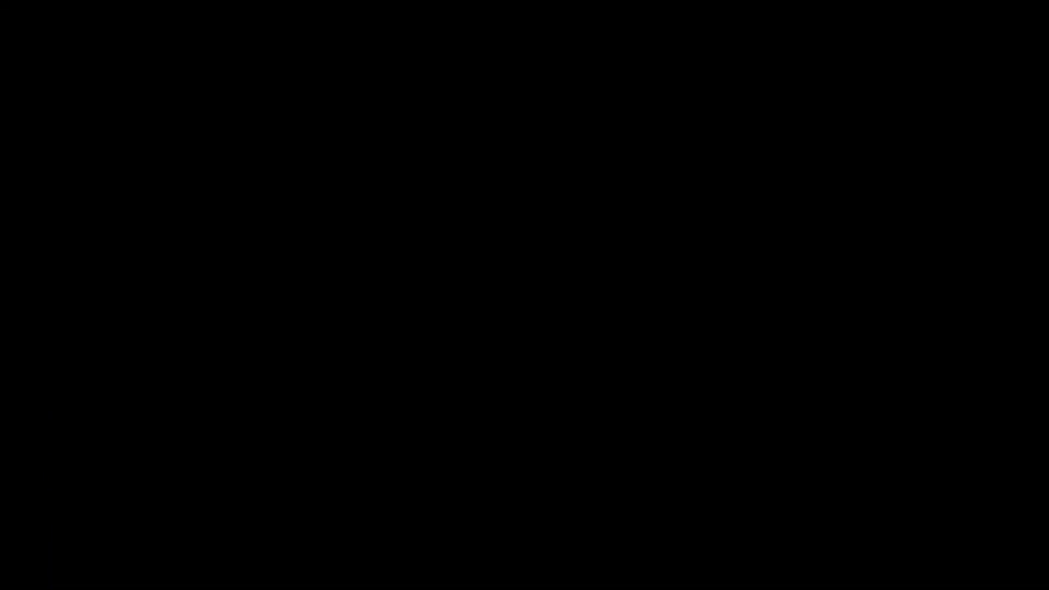